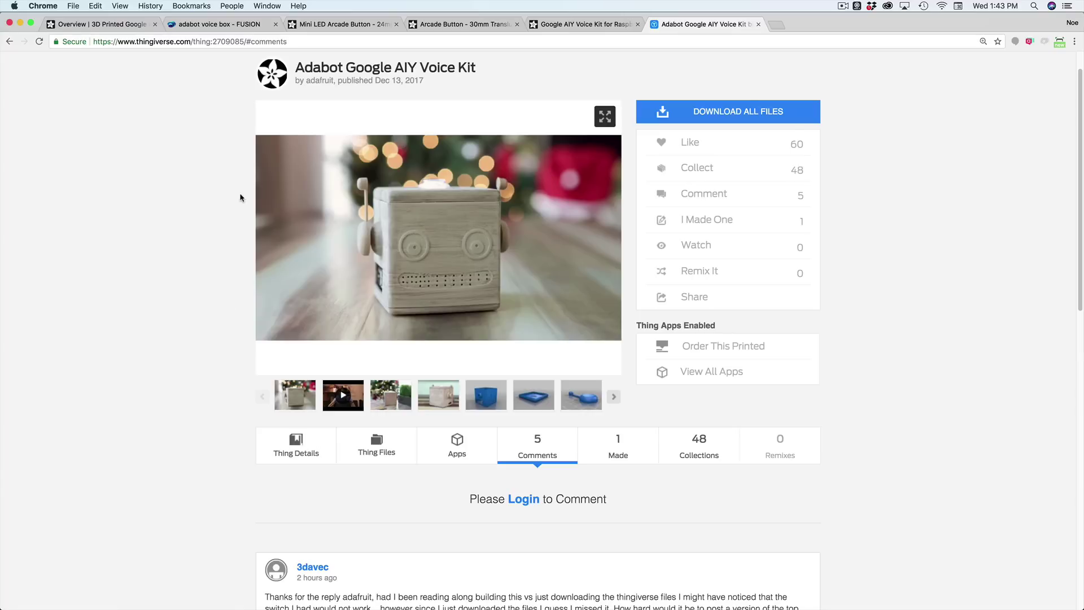
# - Skim the Adabot page's comments, then flip the gallery to the teal-background robot photo
pyautogui.scroll(-5, 225, 226)
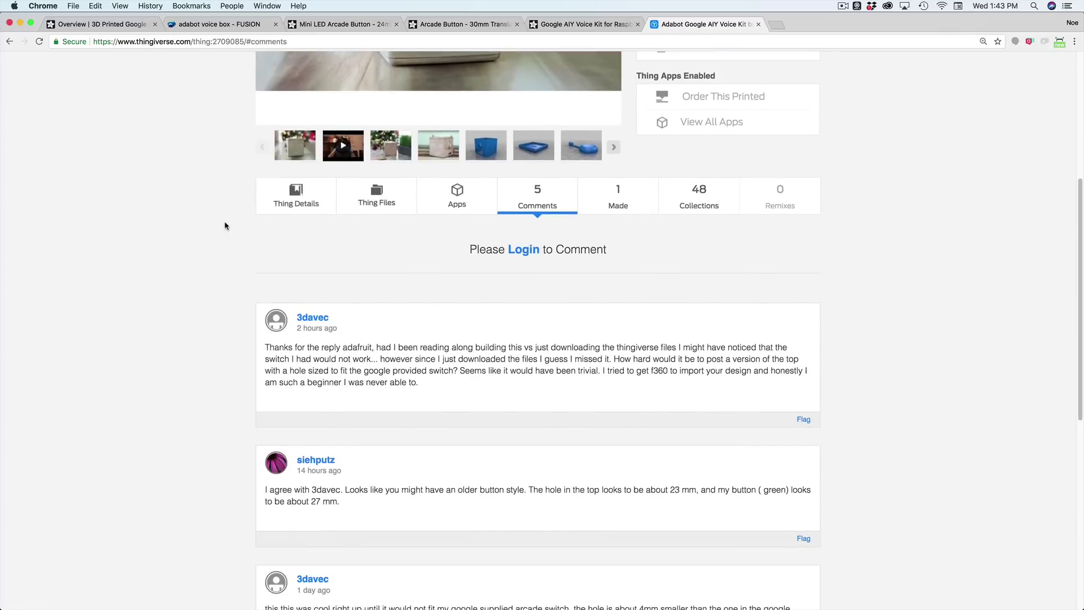
pyautogui.scroll(-2, 224, 226)
pyautogui.scroll(4, 225, 224)
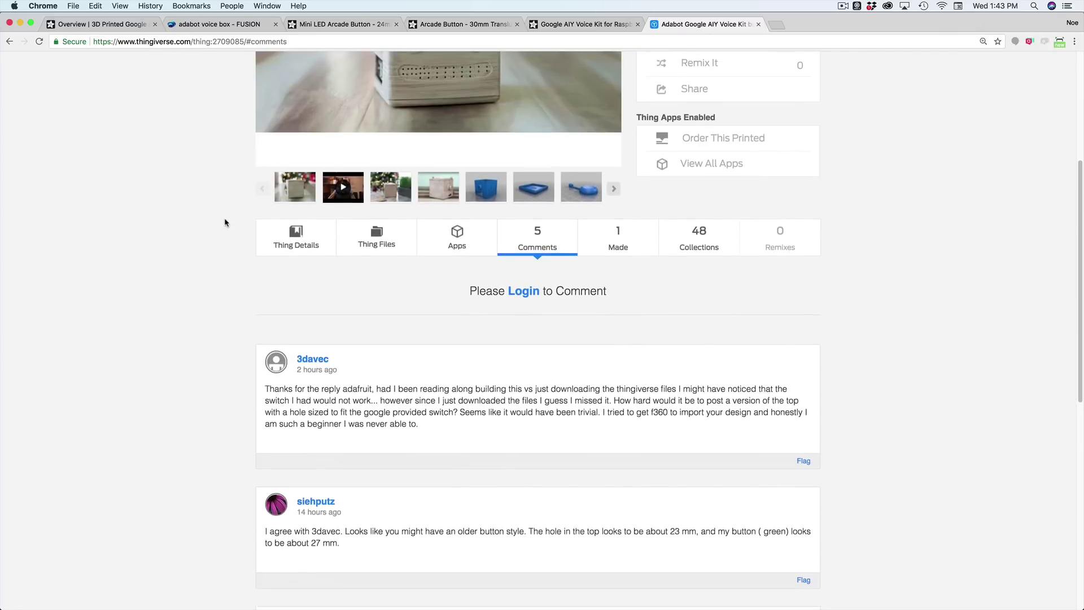
pyautogui.scroll(5, 225, 222)
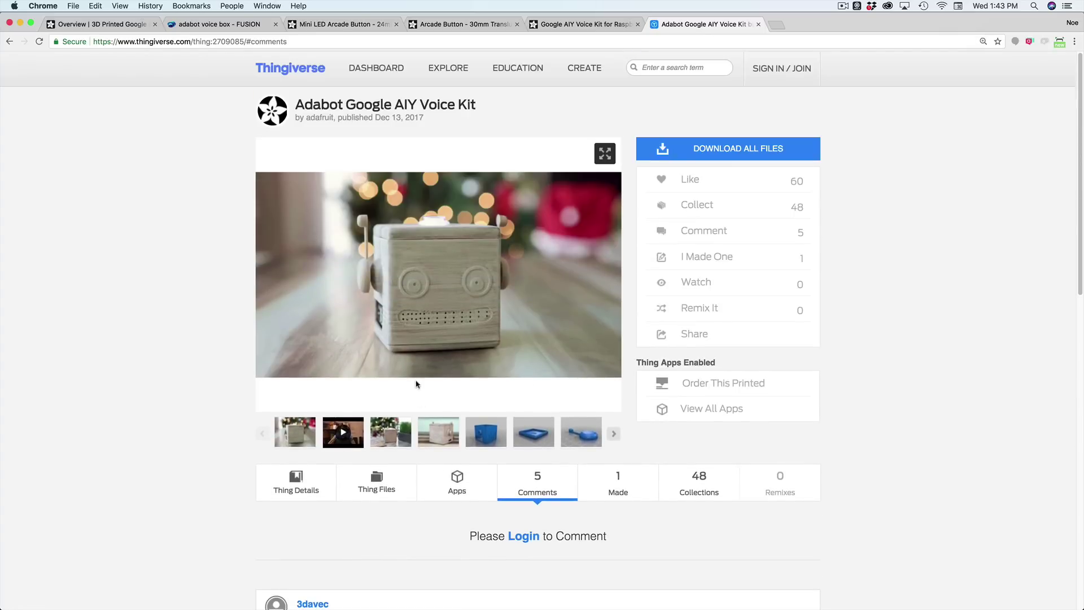
pyautogui.click(388, 436)
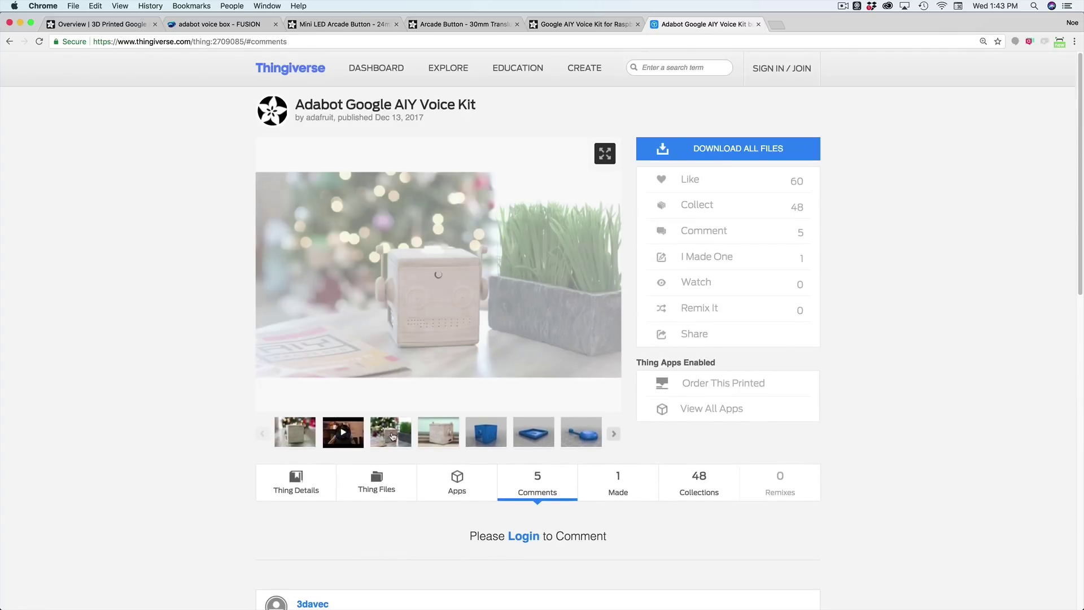
pyautogui.click(424, 433)
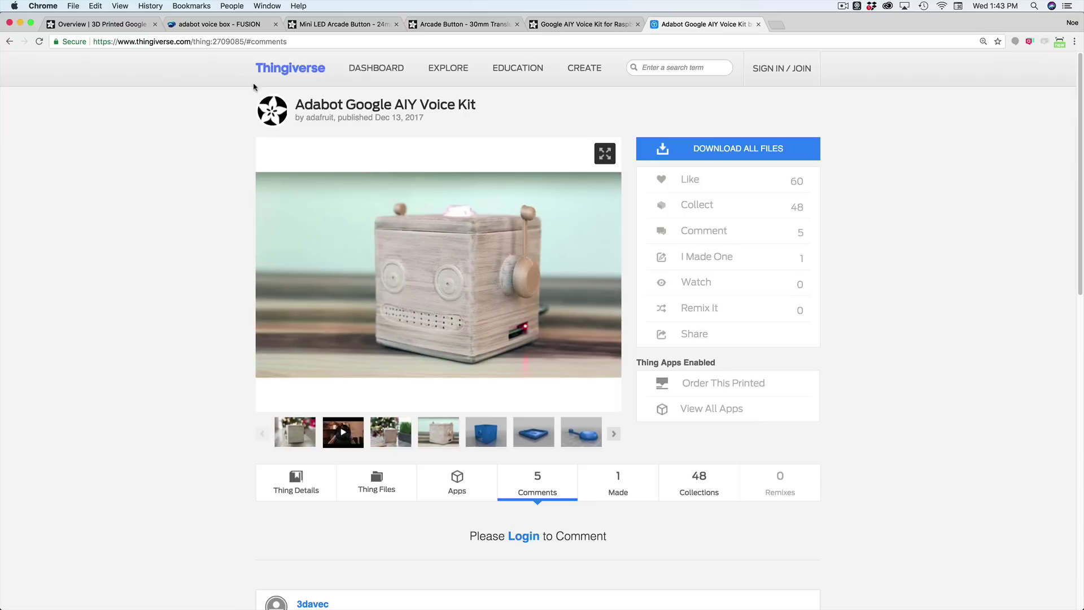
# - Look over the Google AIY Voice Kit product page in the Adafruit shop
pyautogui.click(570, 24)
pyautogui.scroll(-1, 455, 286)
pyautogui.scroll(-2, 455, 286)
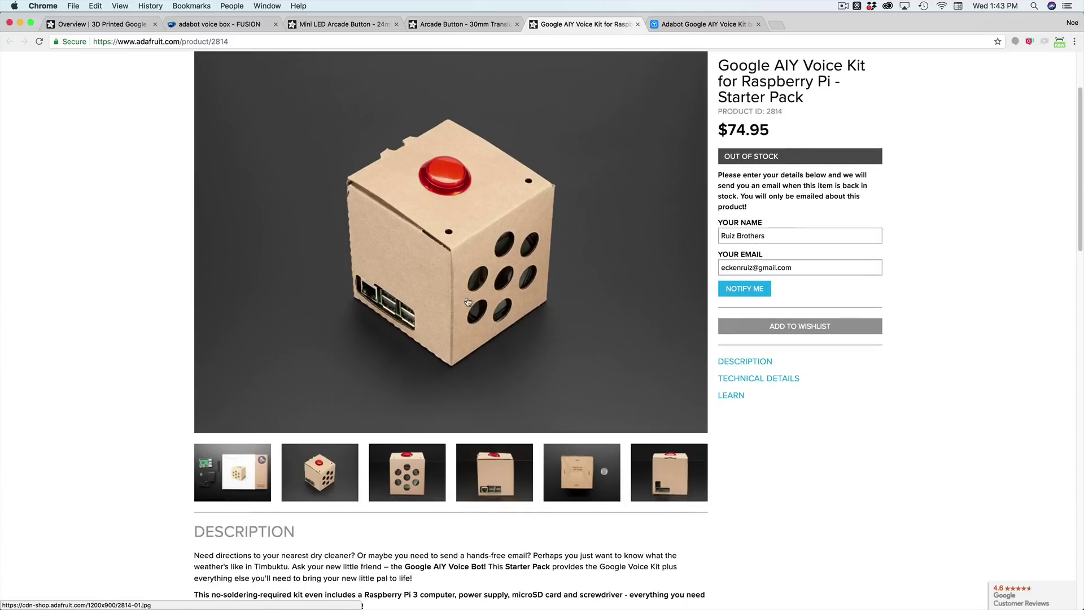
pyautogui.scroll(2, 470, 203)
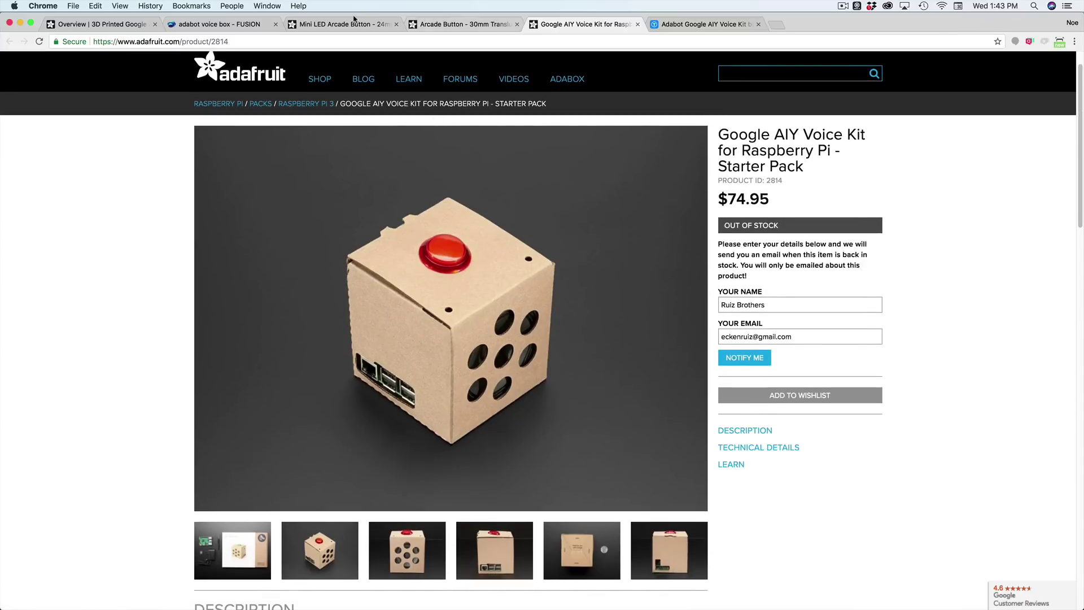
# - Open the Mini LED Arcade Button page and highlight its 24mm size in the title
pyautogui.click(345, 24)
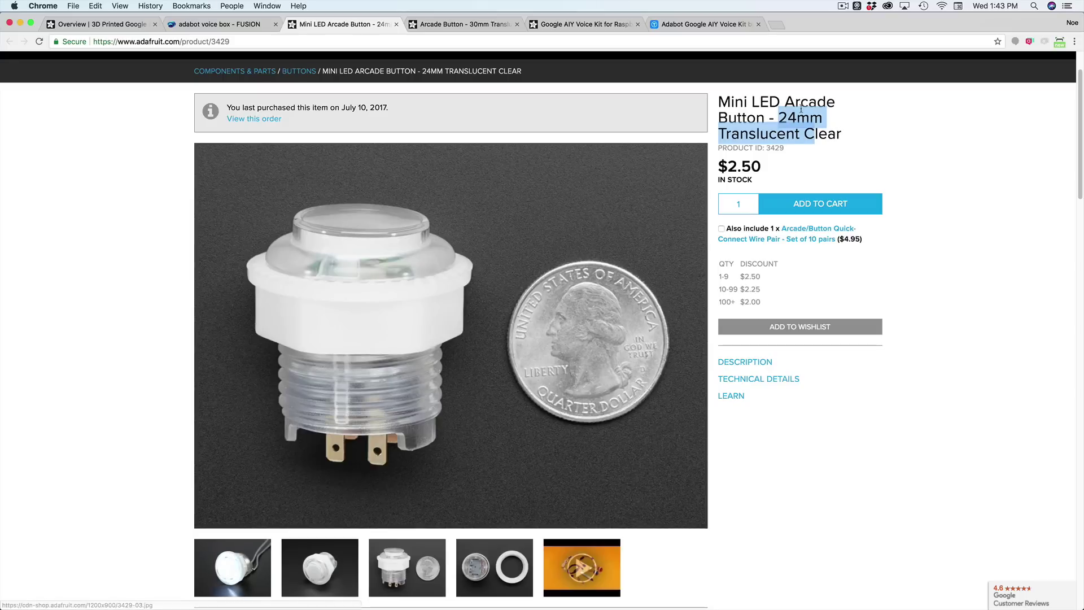
pyautogui.moveTo(769, 118); pyautogui.dragTo(806, 134)
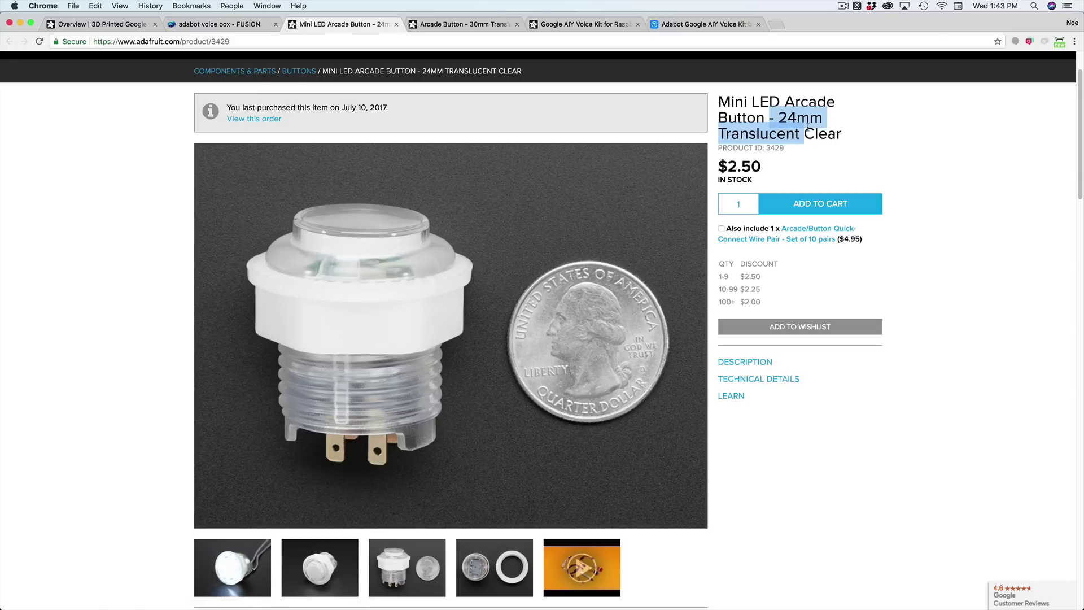
pyautogui.click(756, 123)
pyautogui.scroll(-4, 756, 123)
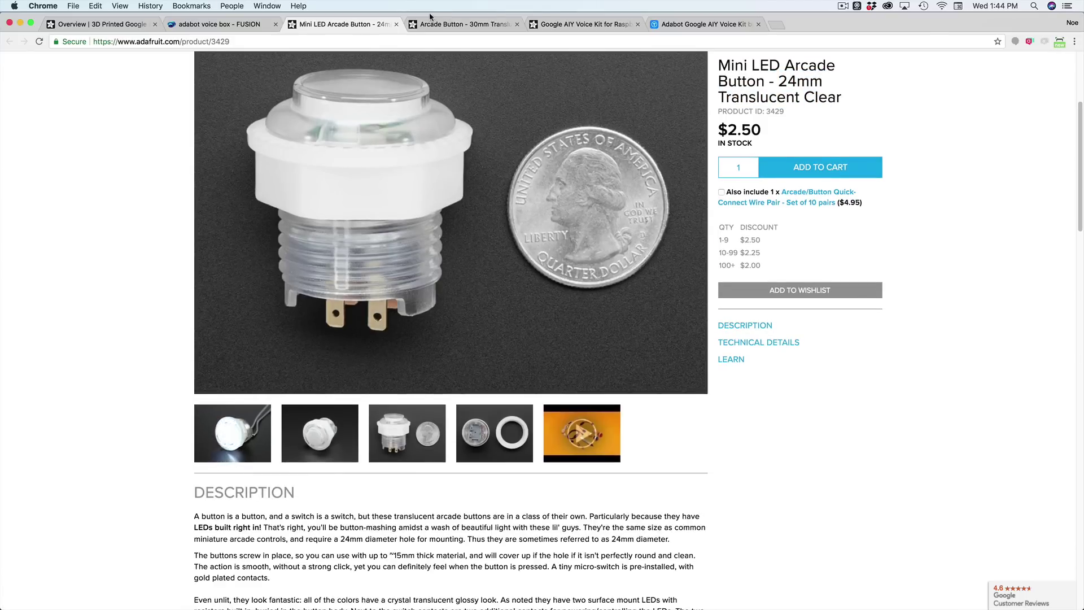
# - Browse the 30mm Translucent Pink arcade button page and its three product photos
pyautogui.click(458, 29)
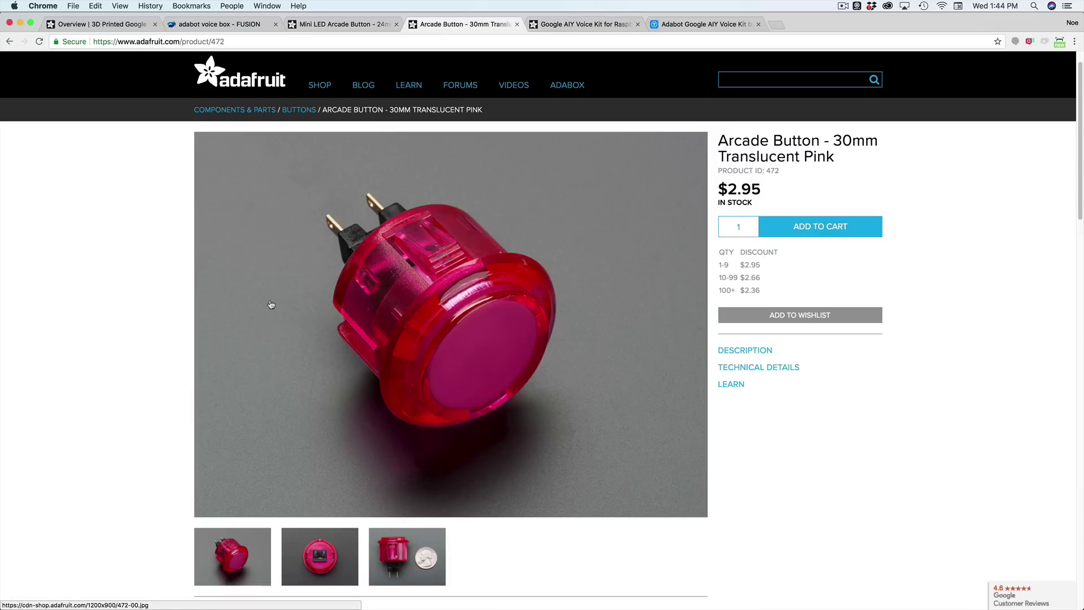
pyautogui.scroll(-3, 497, 339)
pyautogui.scroll(2, 452, 350)
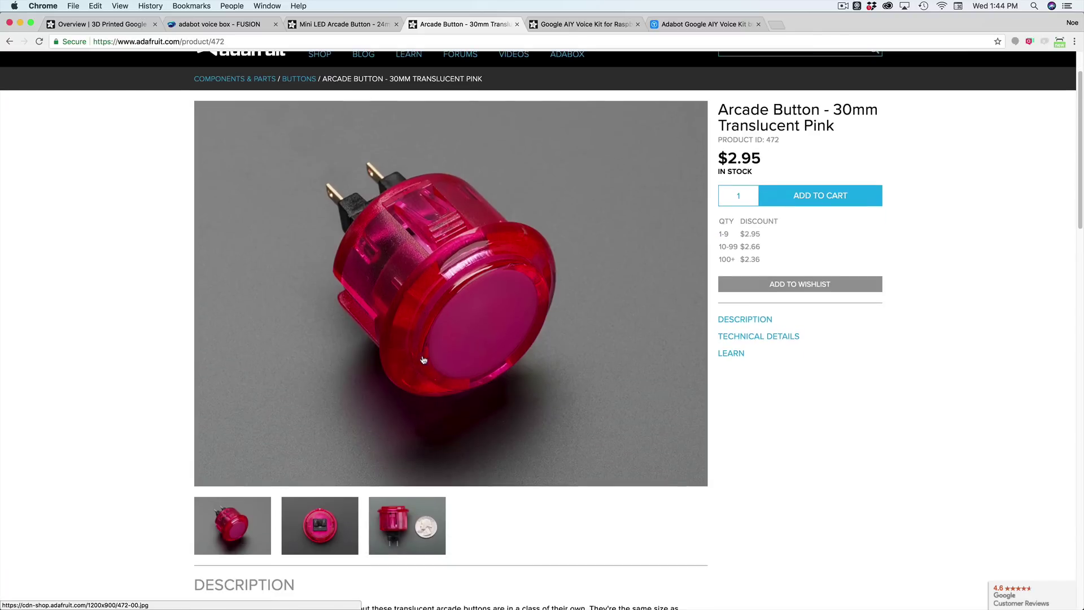
pyautogui.click(397, 520)
pyautogui.click(320, 523)
pyautogui.click(252, 517)
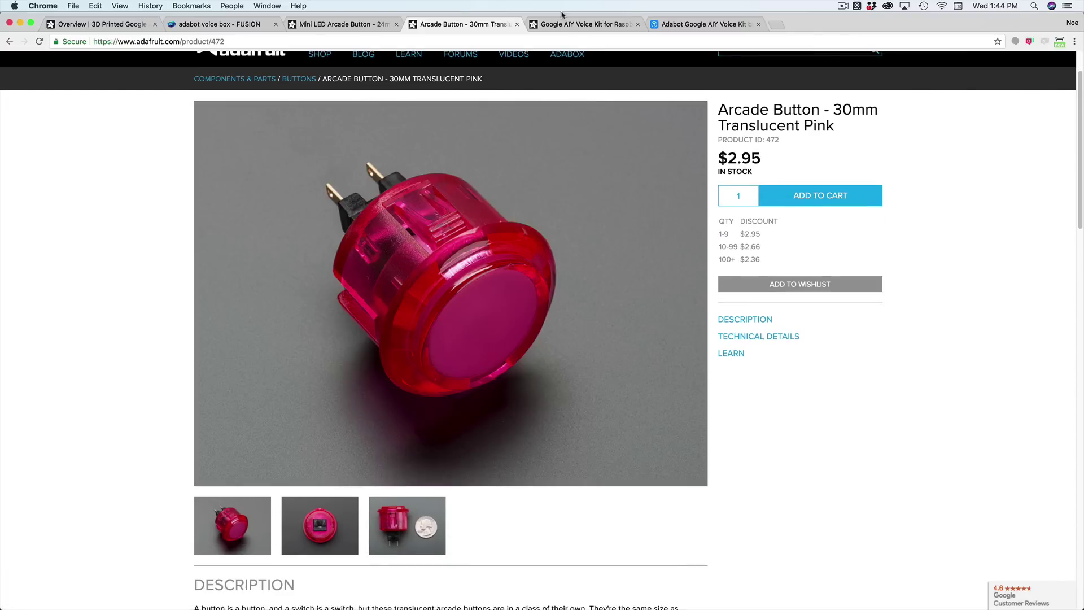
# - Return to the Thingiverse Adabot page and preview the blue lid tray in 3D
pyautogui.click(662, 24)
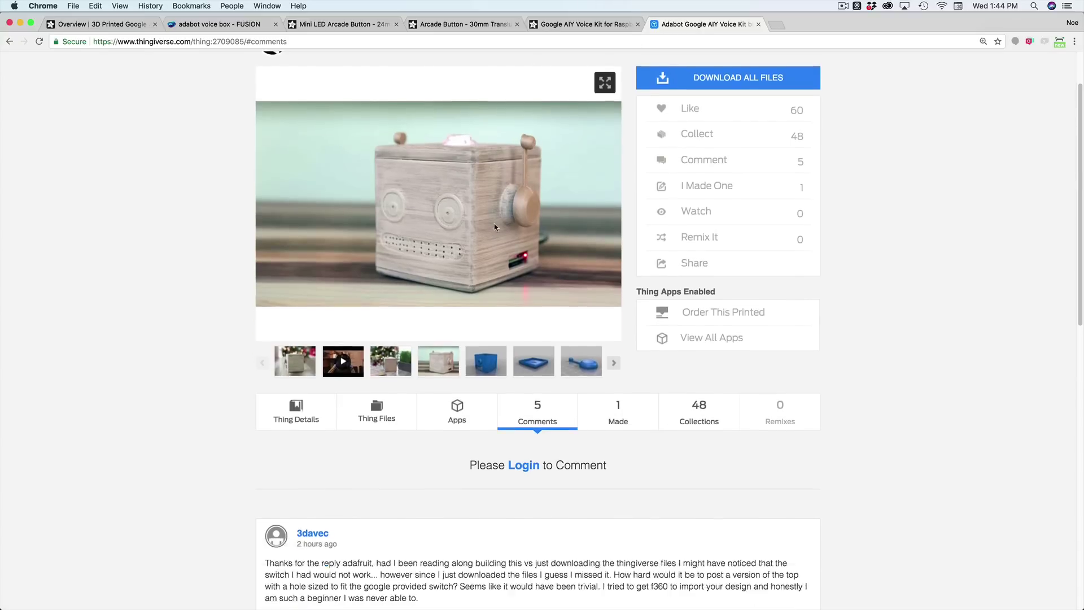
pyautogui.scroll(-3, 495, 227)
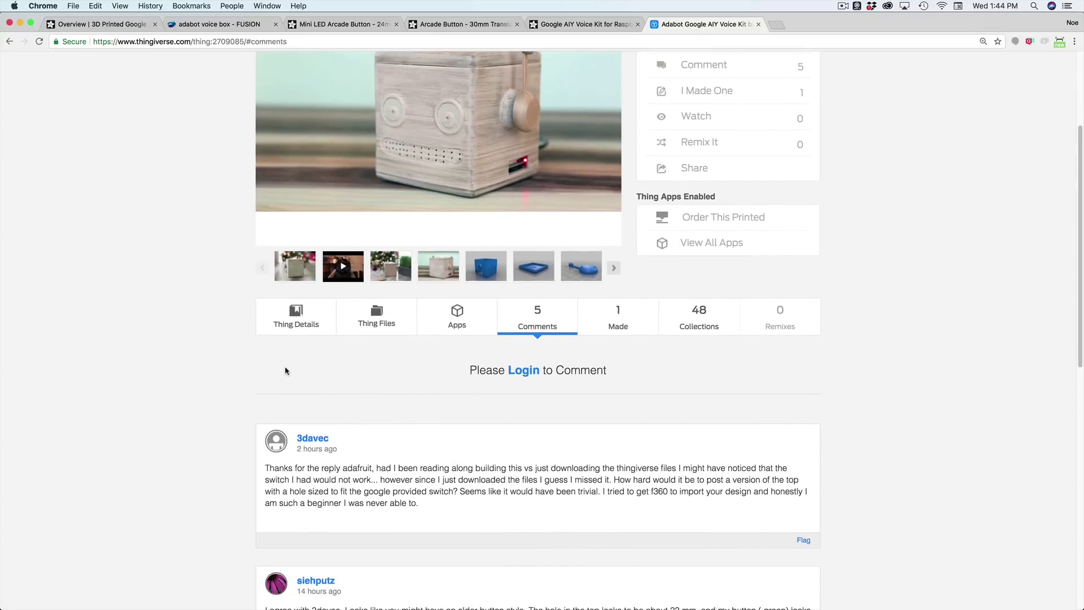
pyautogui.scroll(-1, 254, 347)
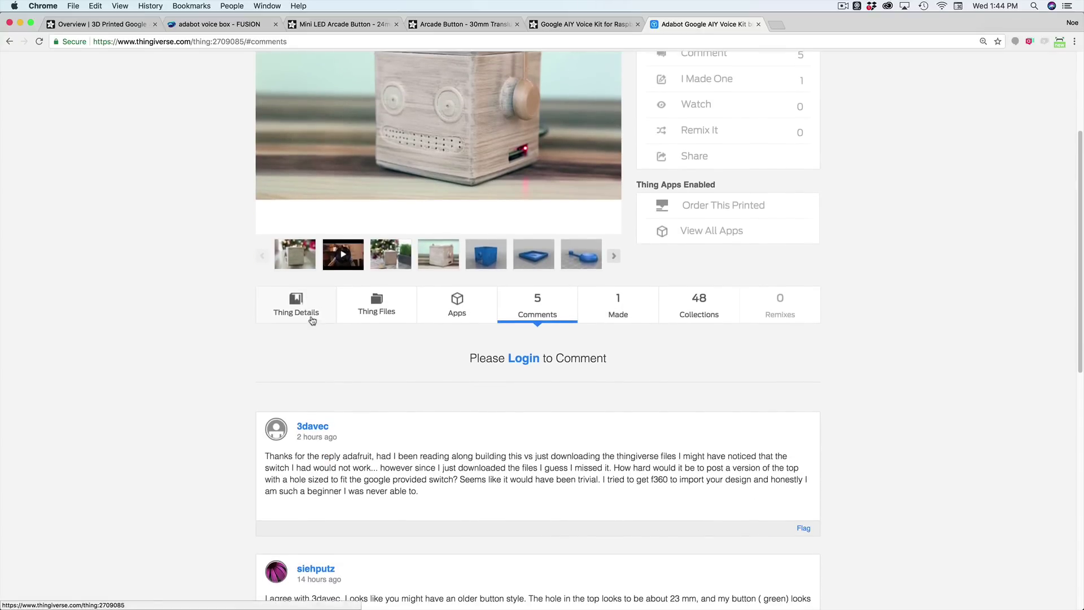
pyautogui.scroll(5, 386, 315)
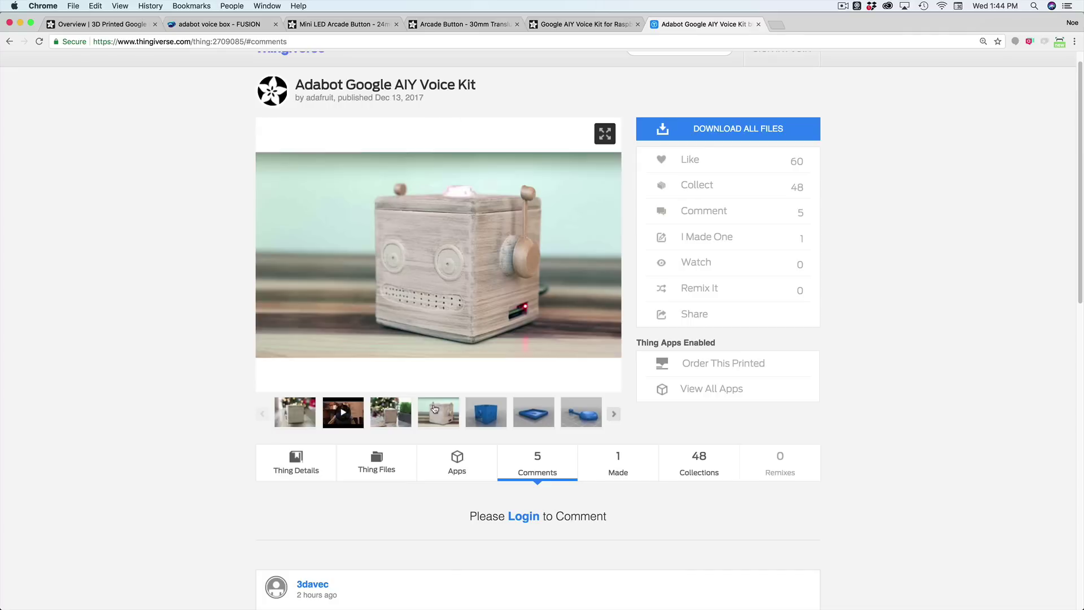
pyautogui.click(533, 412)
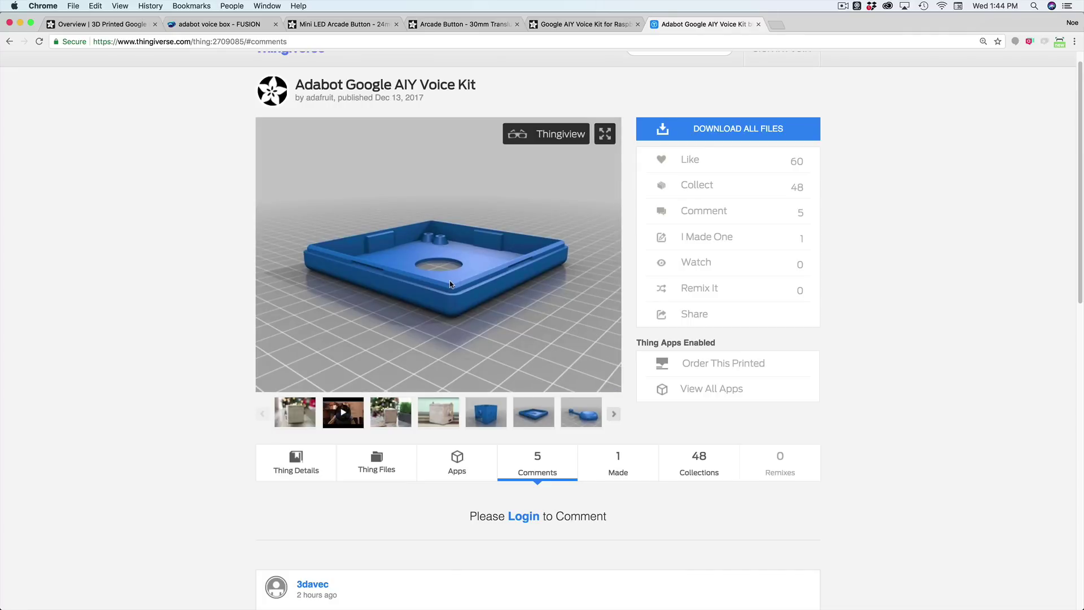
# - Switch the gallery back to the robot photos, ending on the fourth one
pyautogui.scroll(1, 361, 350)
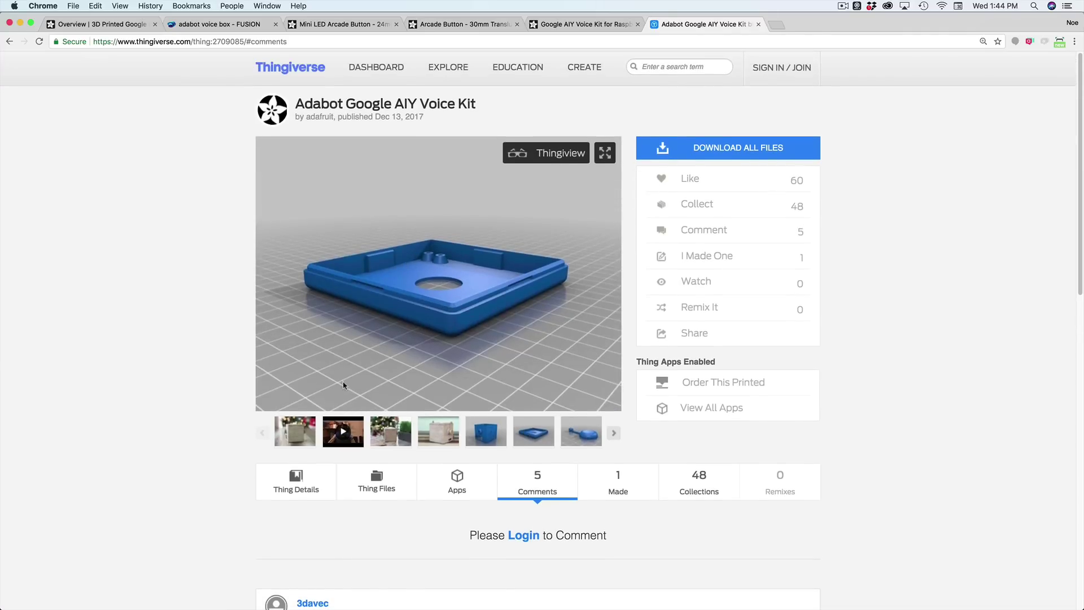
pyautogui.click(292, 428)
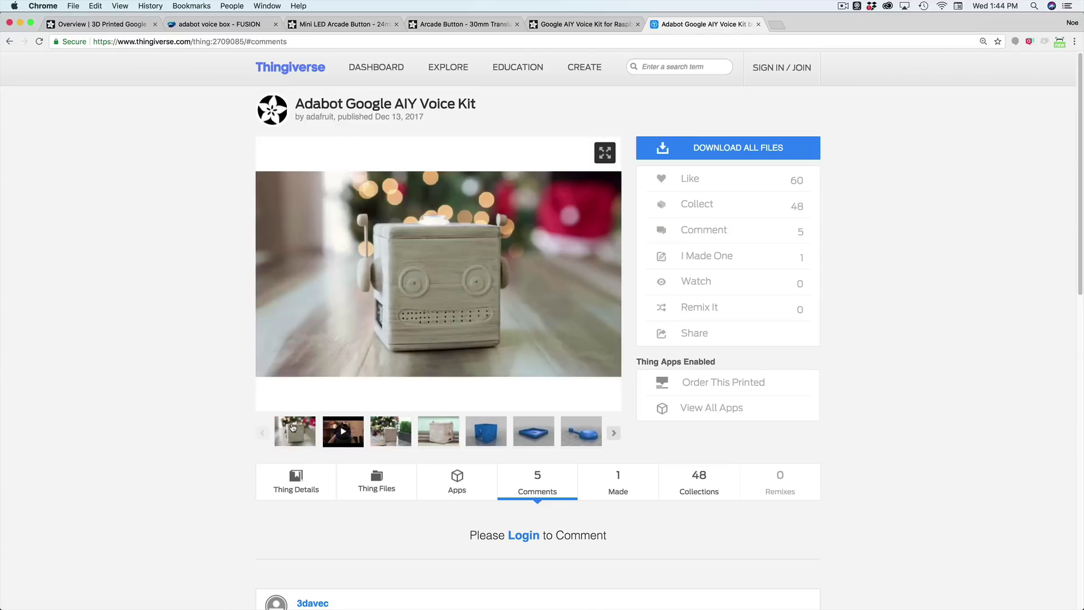
pyautogui.click(399, 434)
pyautogui.click(435, 435)
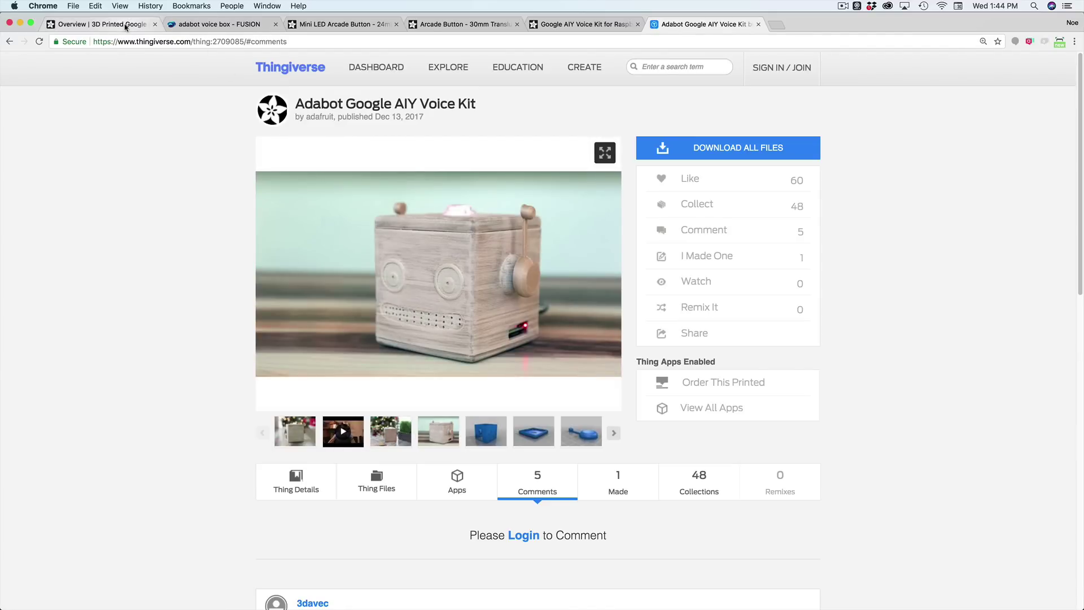
# - Open the Voice Kit learning guide, then check the Thingiverse thing's details and summary
pyautogui.click(124, 25)
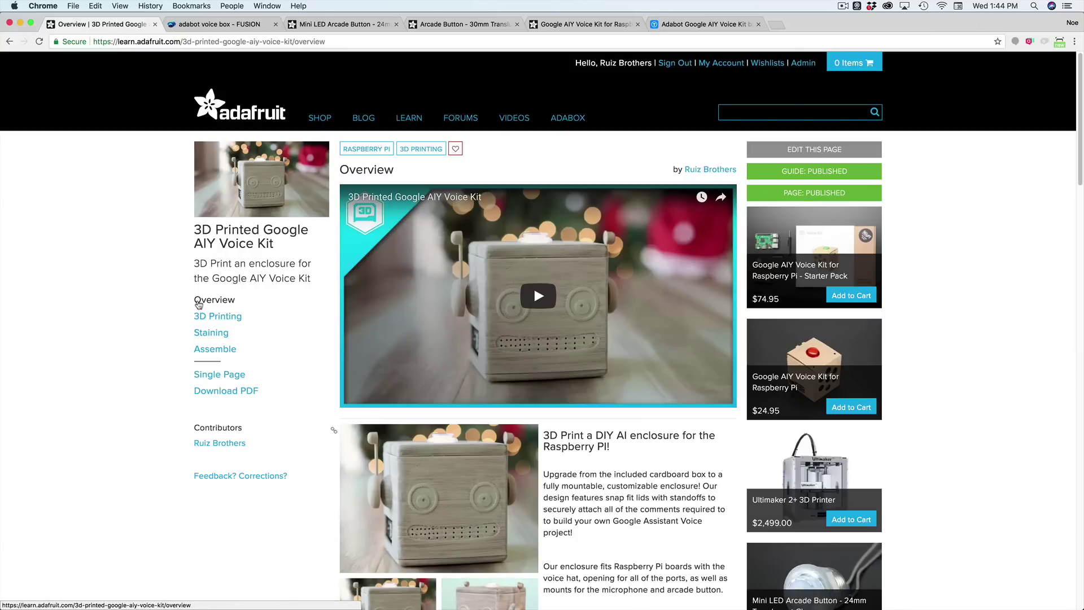
pyautogui.click(662, 25)
pyautogui.click(296, 483)
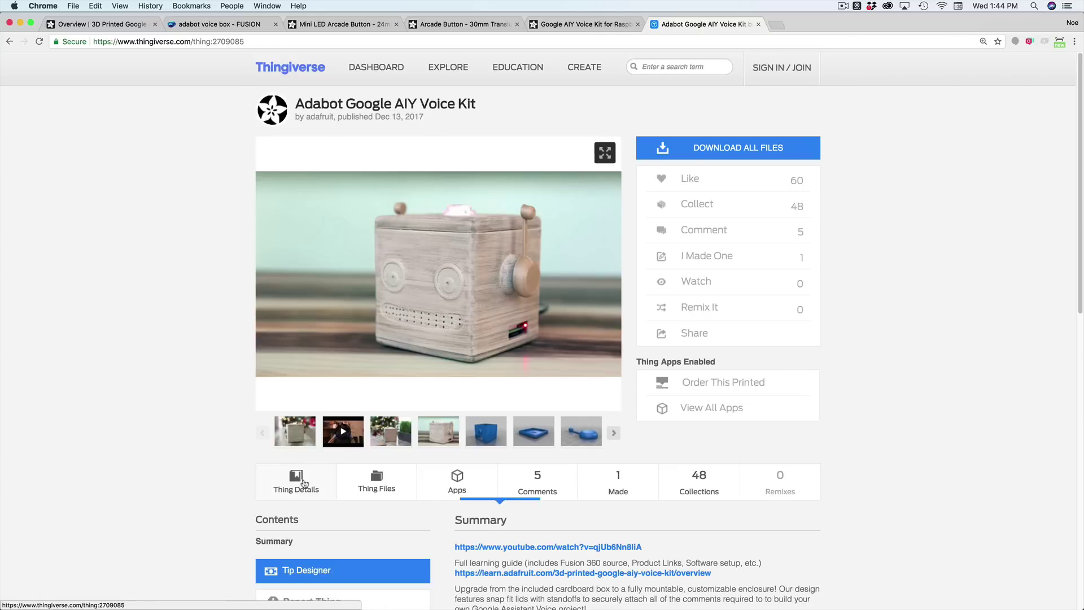
pyautogui.scroll(-3, 440, 418)
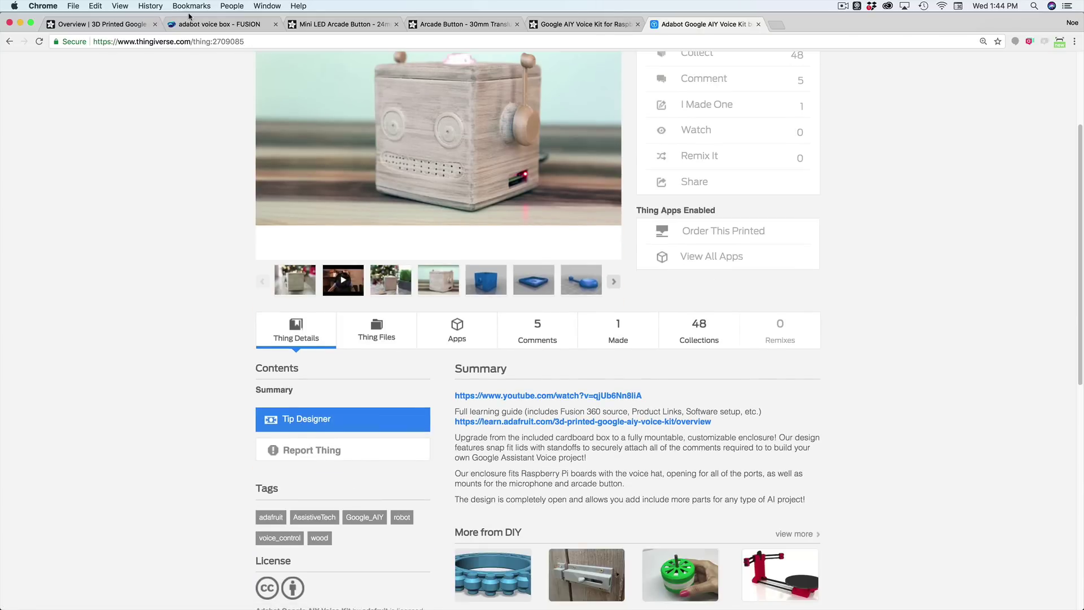
# - Open the guide's 3D Printing page and scroll through its download links
pyautogui.click(101, 24)
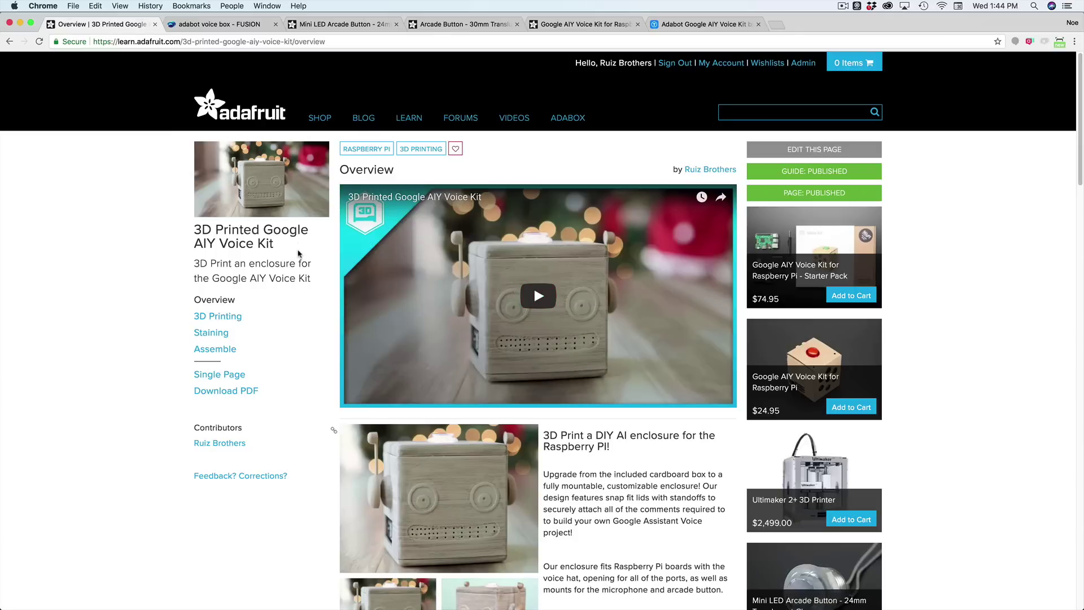
pyautogui.scroll(-3, 296, 249)
pyautogui.click(219, 237)
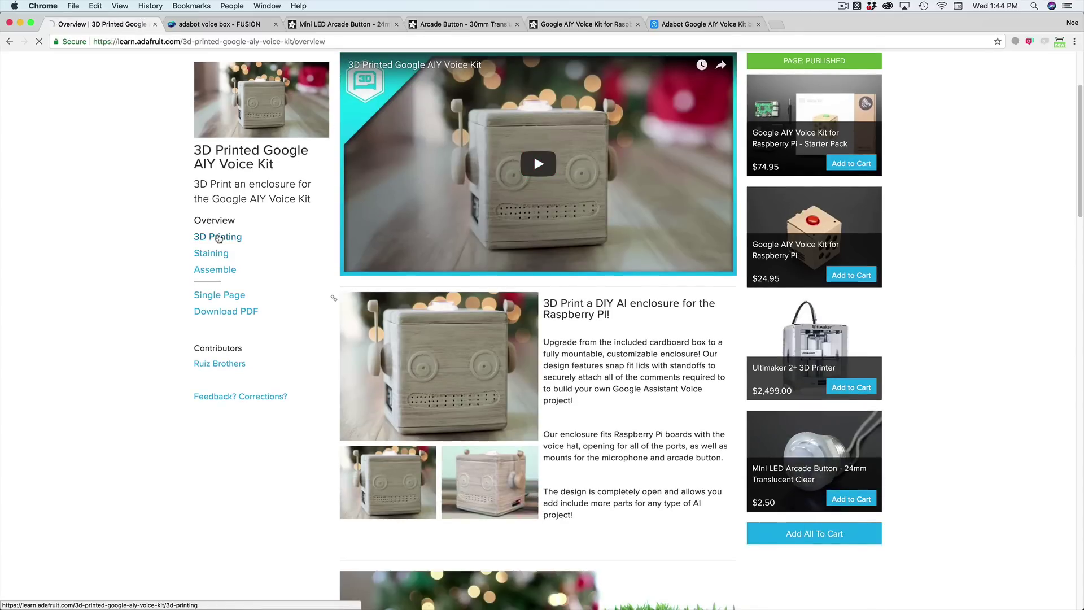
pyautogui.scroll(-2, 363, 348)
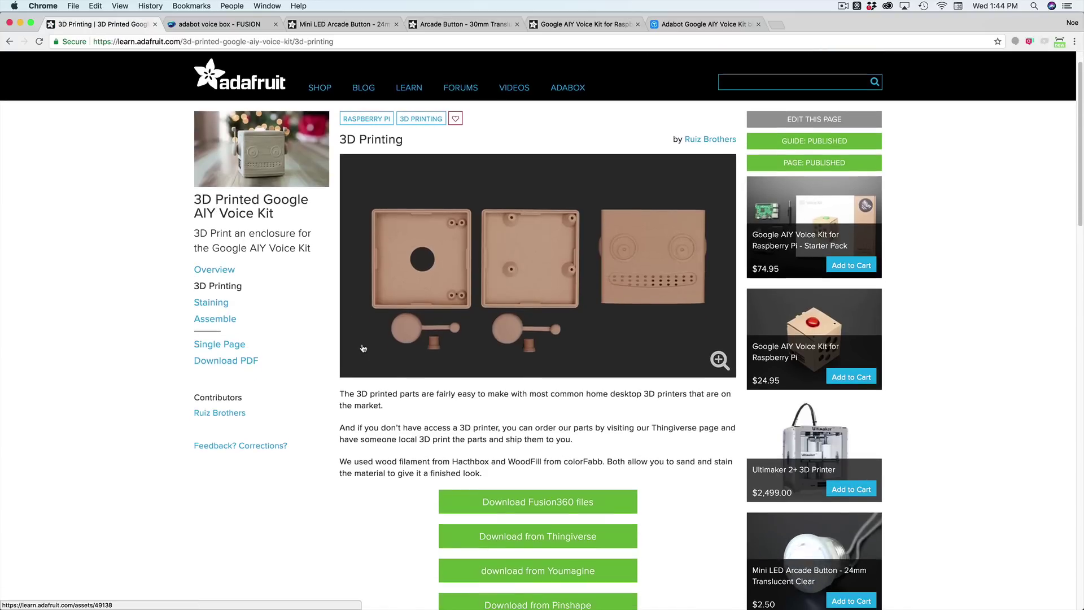
pyautogui.scroll(-1, 363, 347)
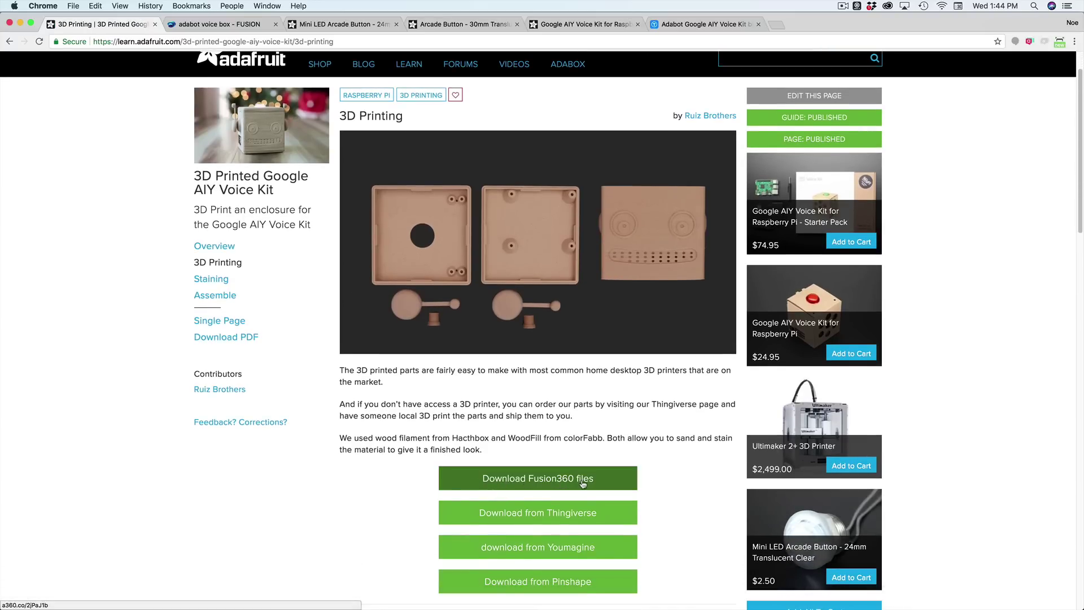
pyautogui.scroll(1, 455, 446)
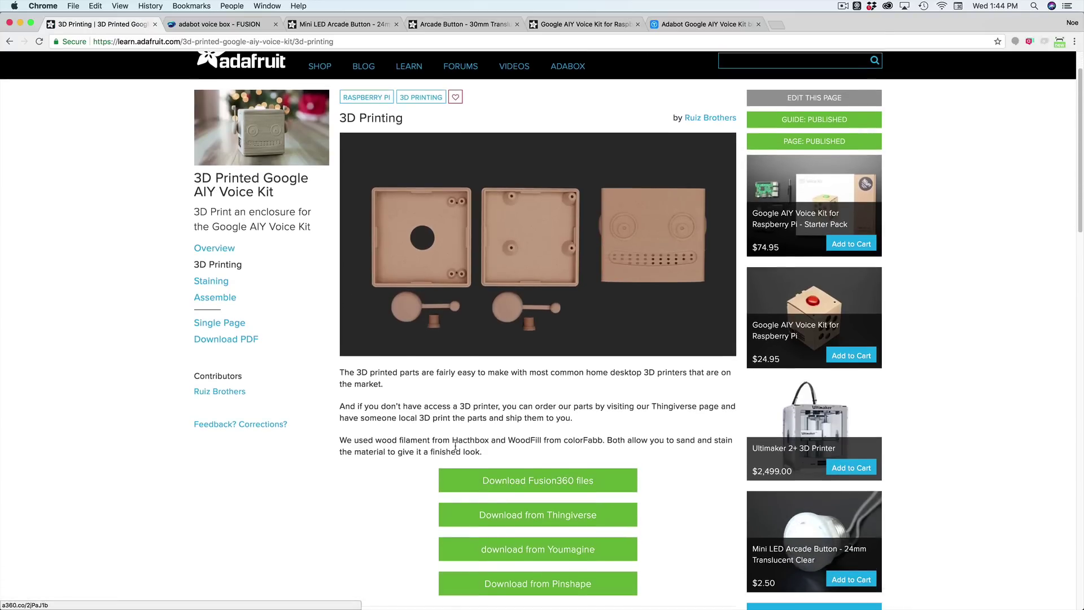
pyautogui.scroll(1, 455, 446)
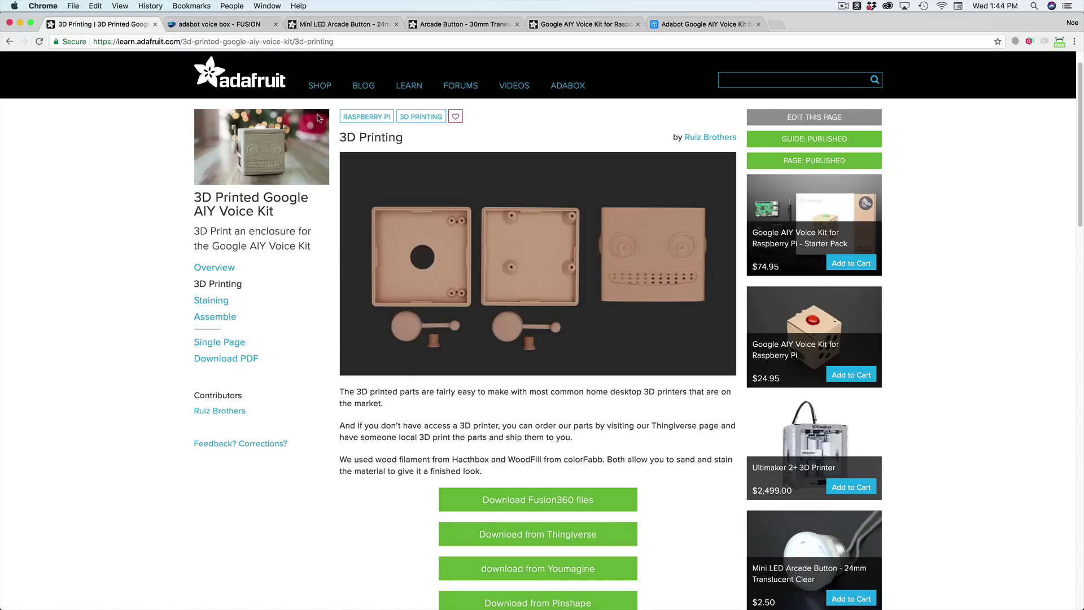
# - Orbit the adabot voice box in A360, check its download formats, then Cmd+Tab away
pyautogui.click(205, 24)
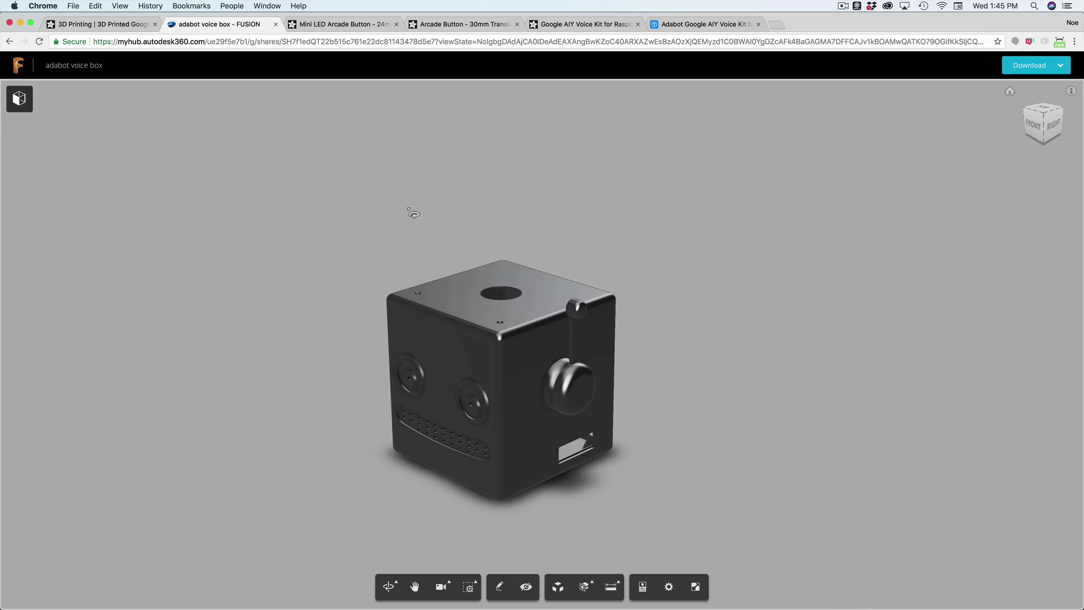
pyautogui.moveTo(358, 362); pyautogui.dragTo(392, 335)
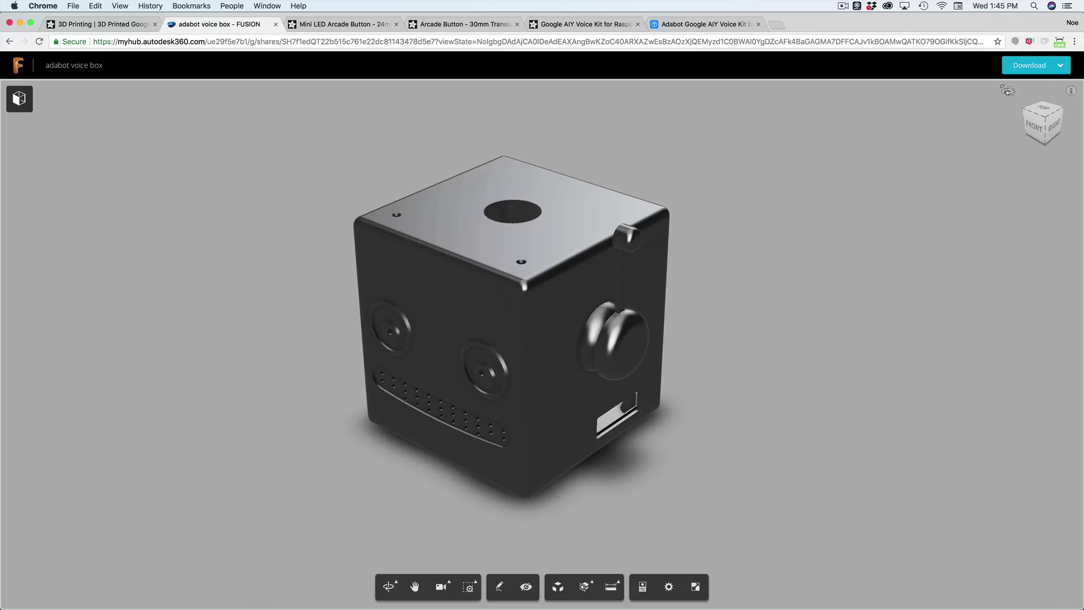
pyautogui.click(1060, 66)
pyautogui.press('super+Tab')
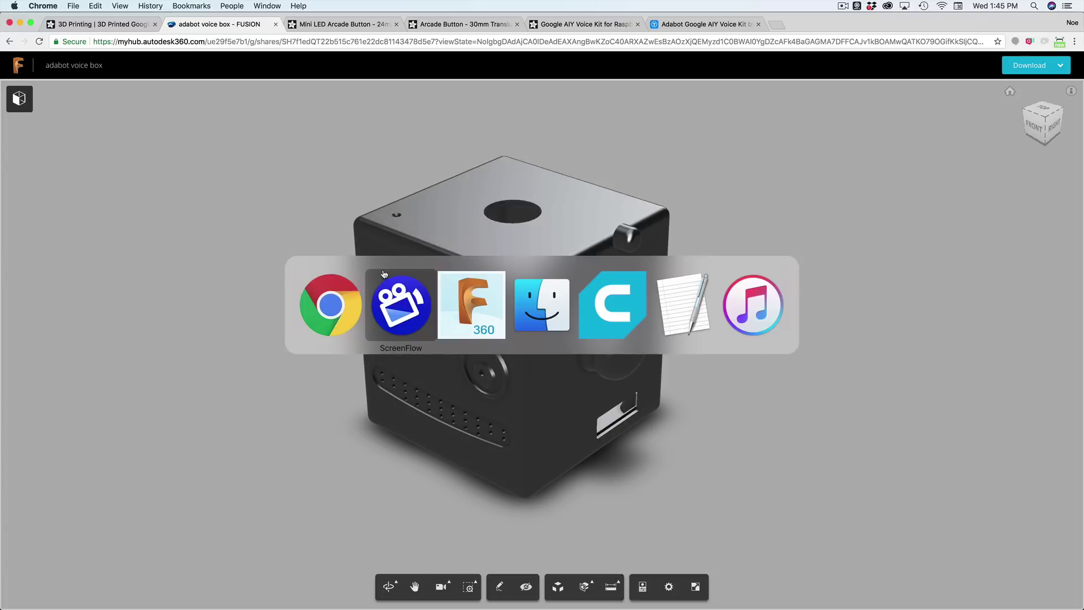
# - Bring Fusion 360 forward, show the Adafruit Projects data panel, and cancel a file upload
pyautogui.click(469, 308)
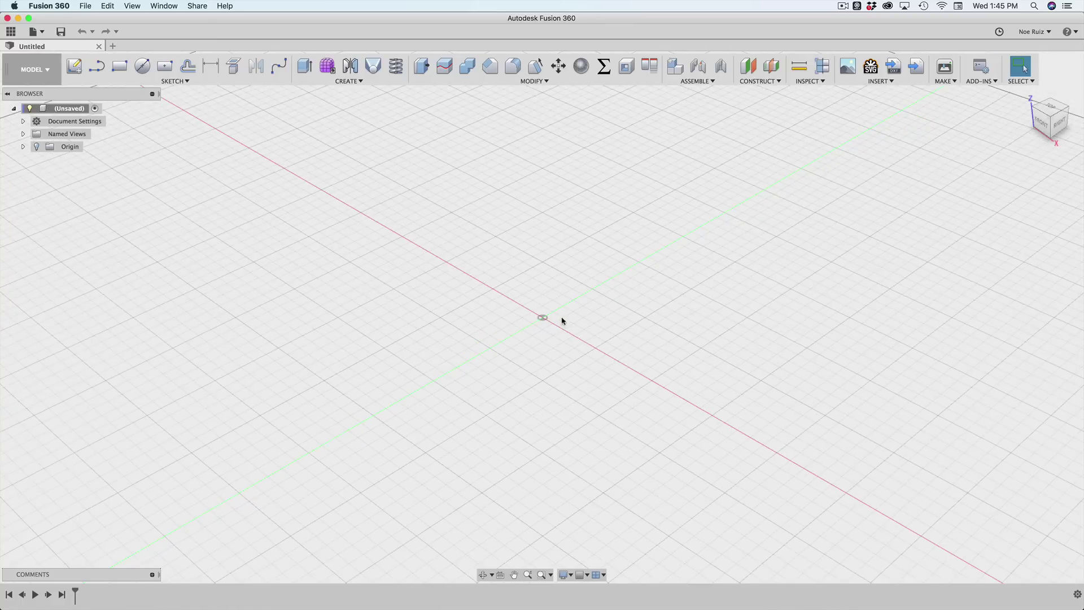
pyautogui.click(10, 33)
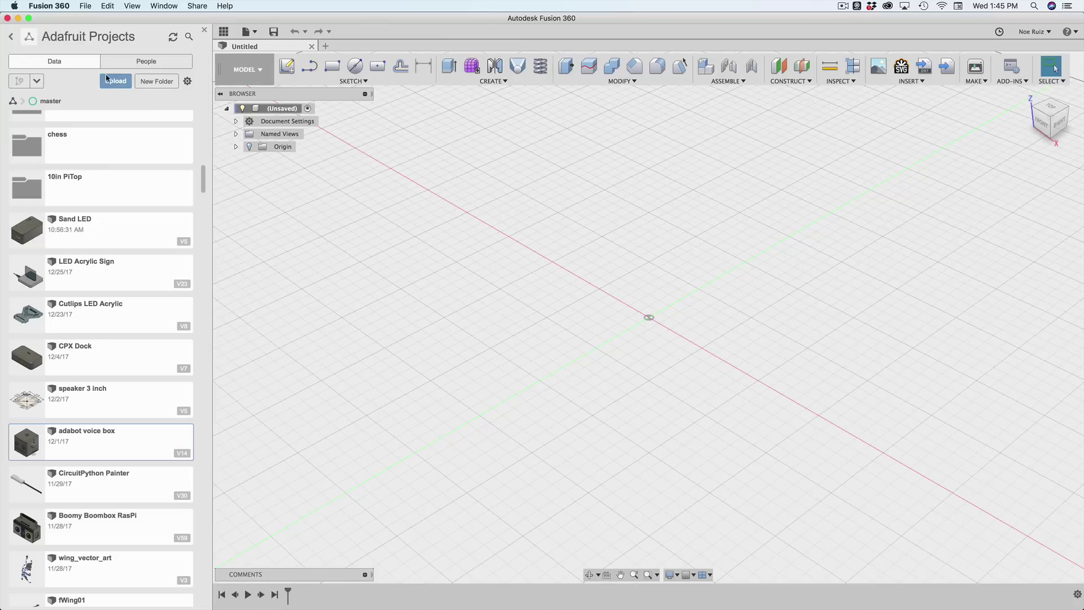
pyautogui.click(116, 82)
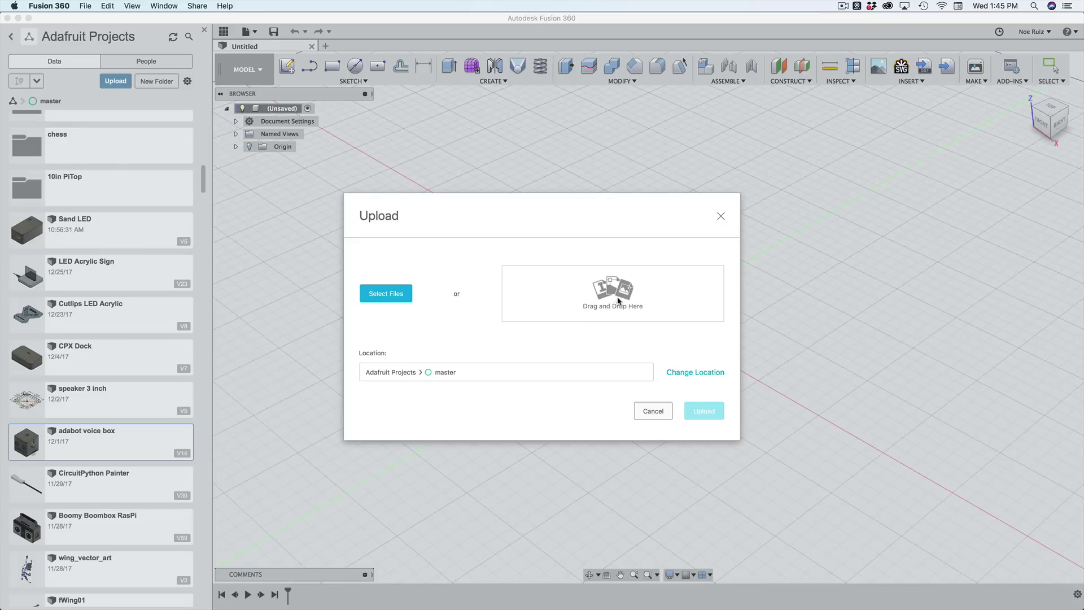
pyautogui.click(388, 294)
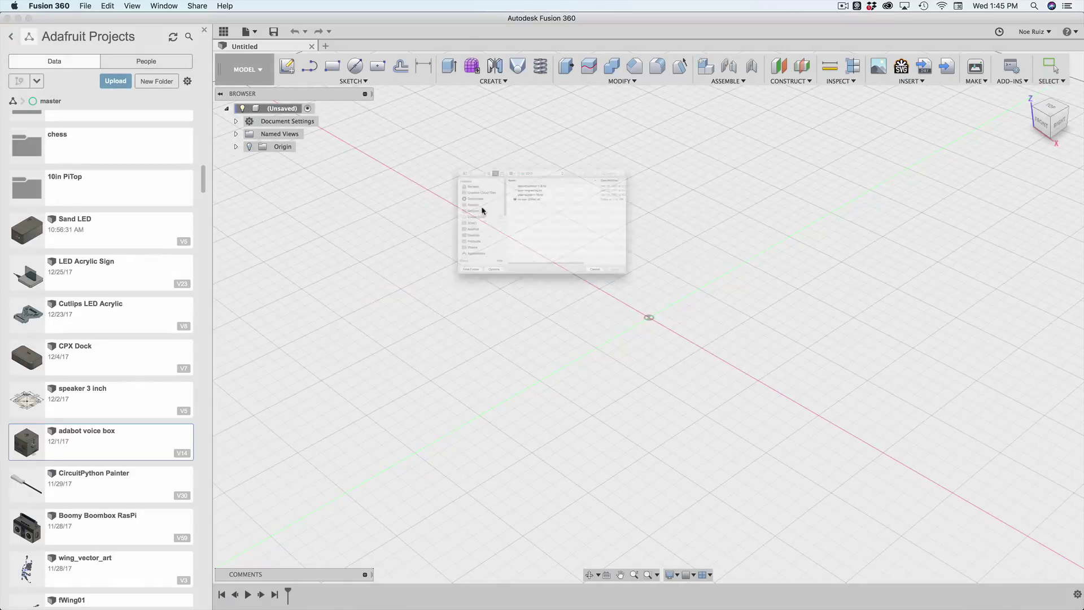
pyautogui.click(661, 331)
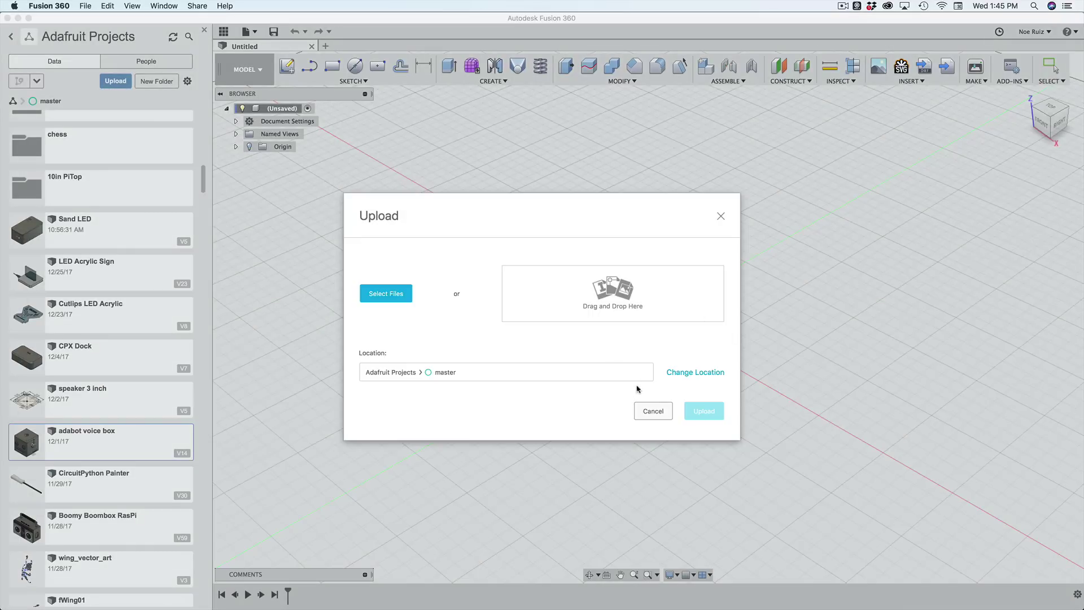
pyautogui.click(653, 411)
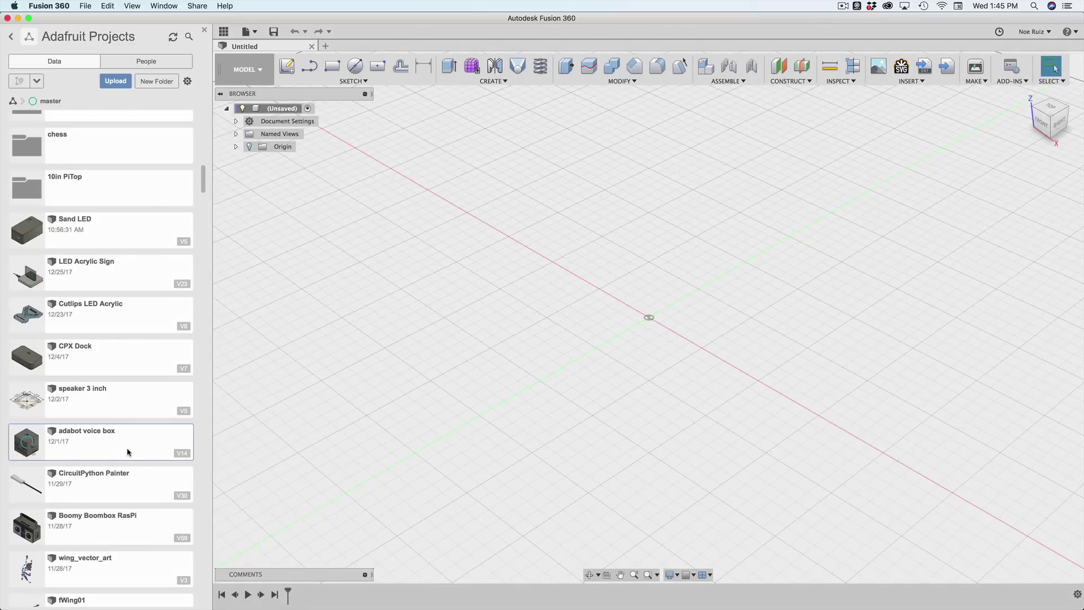
# - Open adabot voice box v14, hide the data panel, then pan, orbit and zoom around it
pyautogui.doubleClick(166, 442)
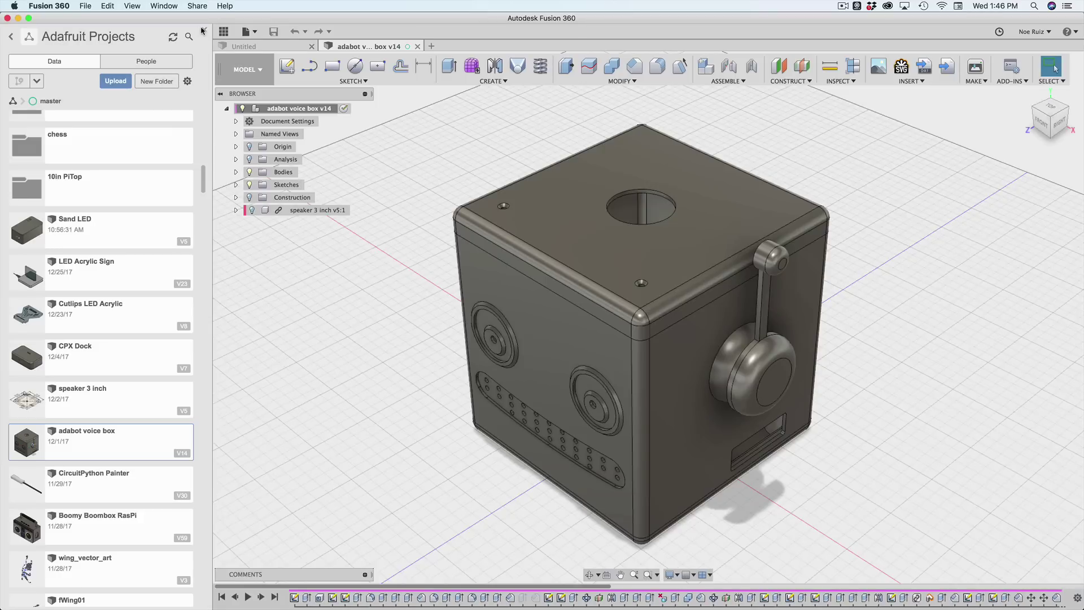
pyautogui.click(202, 30)
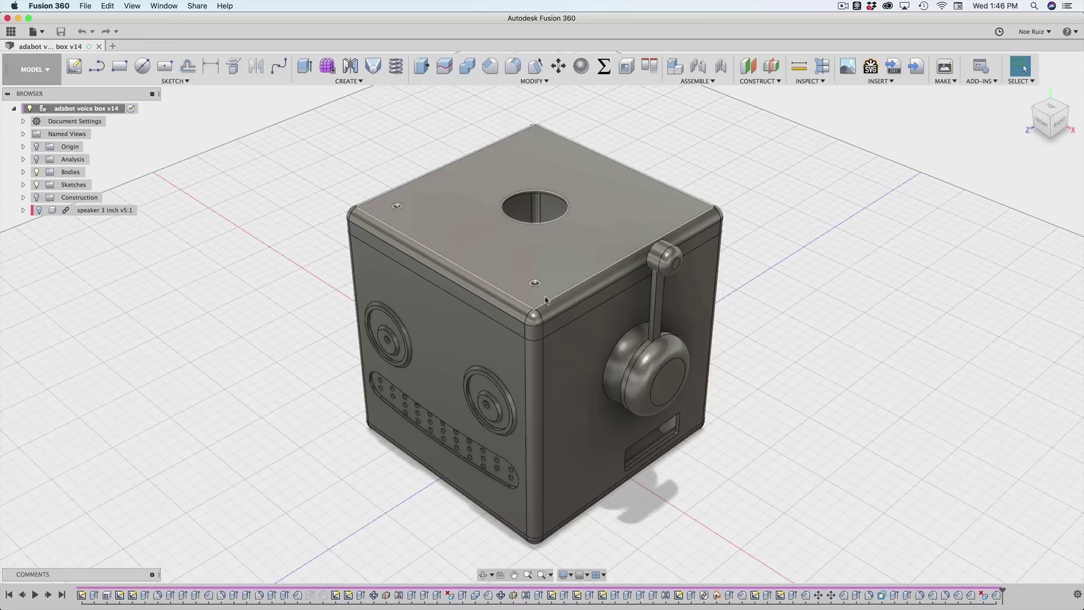
pyautogui.moveTo(315, 314); pyautogui.dragTo(372, 316, button='middle')
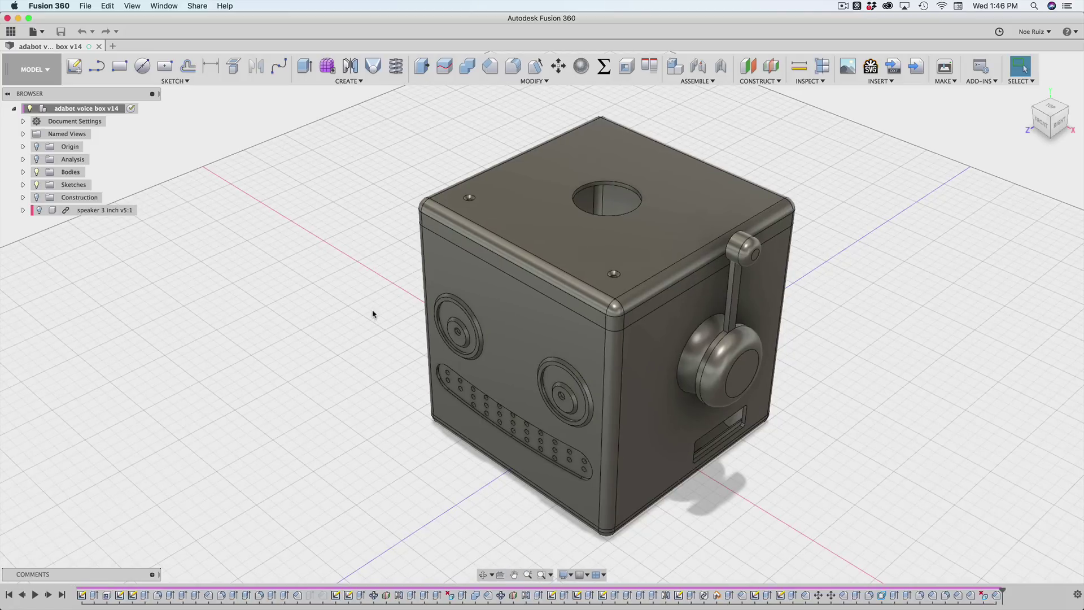
pyautogui.keyDown('shift'); pyautogui.moveTo(374, 321); pyautogui.dragTo(712, 319, button='middle'); pyautogui.keyUp('shift')
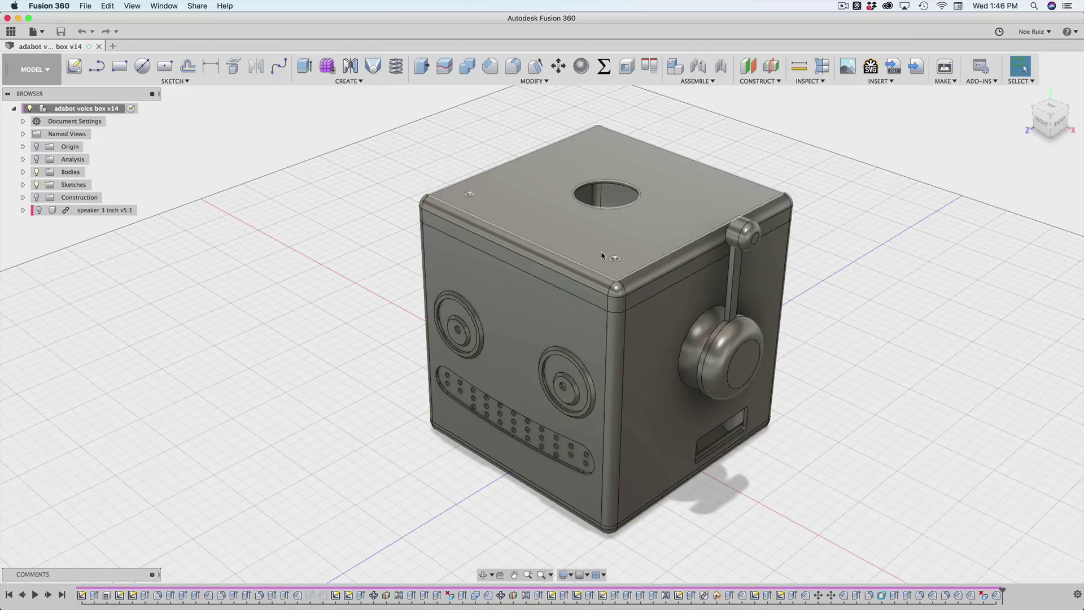
pyautogui.scroll(5, 602, 233)
pyautogui.scroll(4, 601, 237)
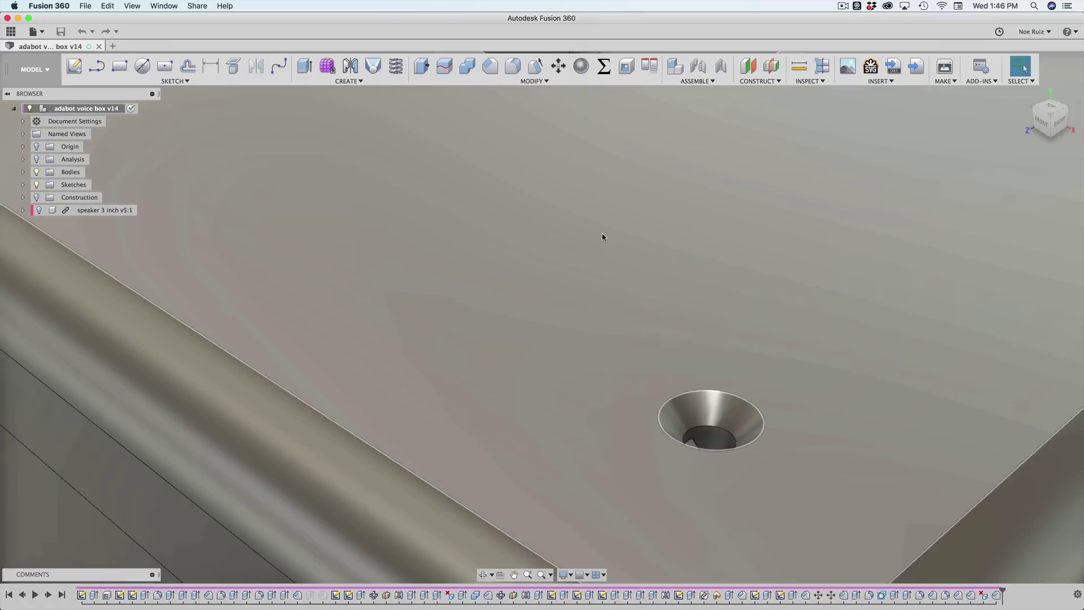
pyautogui.scroll(-10, 602, 237)
pyautogui.scroll(3, 602, 237)
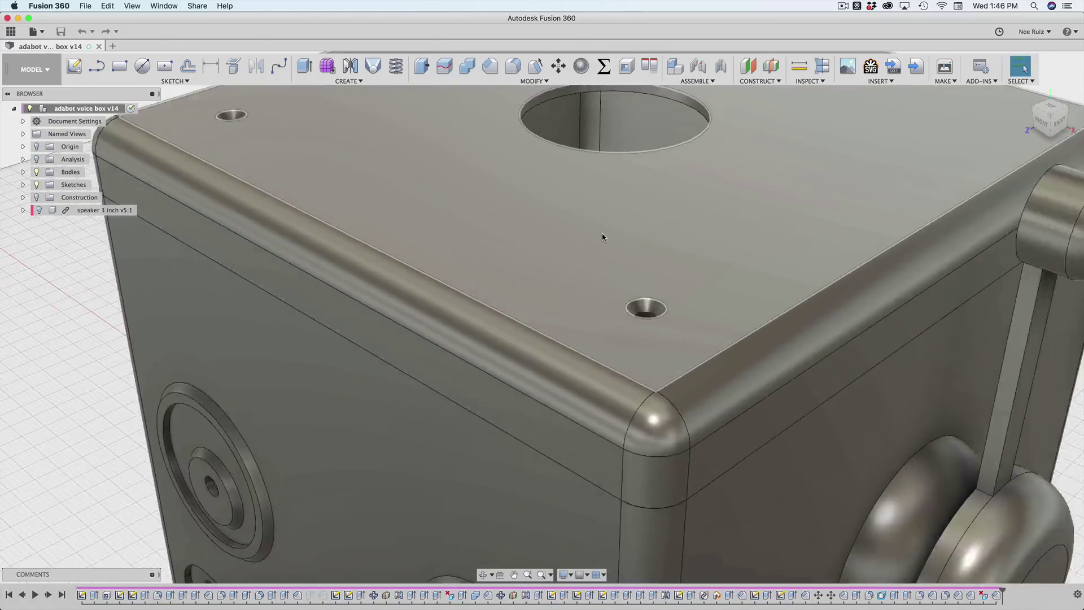
pyautogui.scroll(-10, 602, 237)
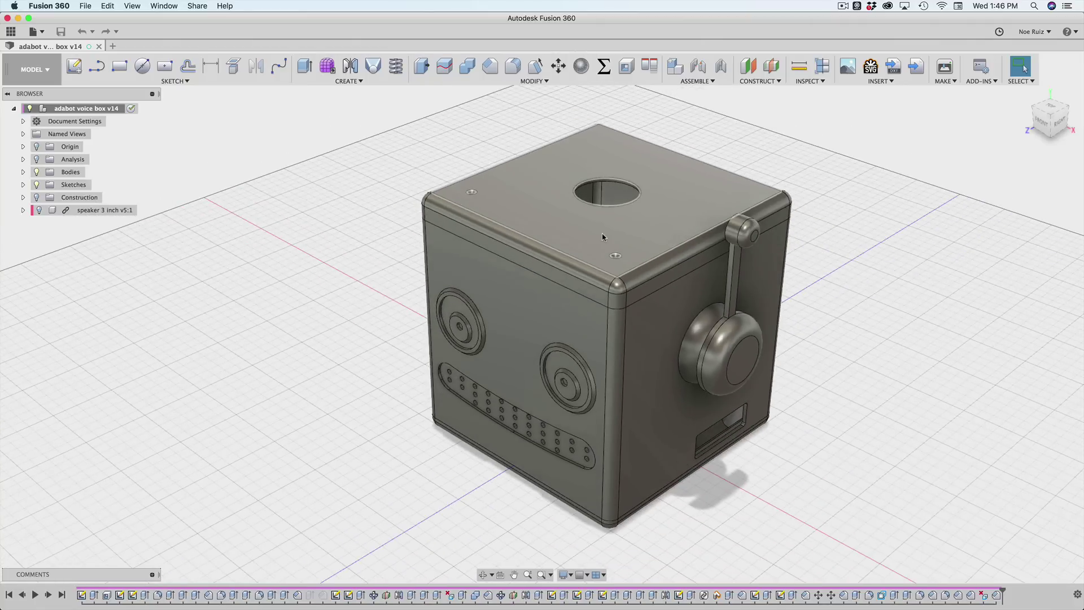
# - Inspect the box from its back, top, right and front-left sides, then fit it to view
pyautogui.keyDown('shift'); pyautogui.moveTo(591, 244); pyautogui.dragTo(537, 223, button='middle'); pyautogui.keyUp('shift')
pyautogui.click(1049, 97)
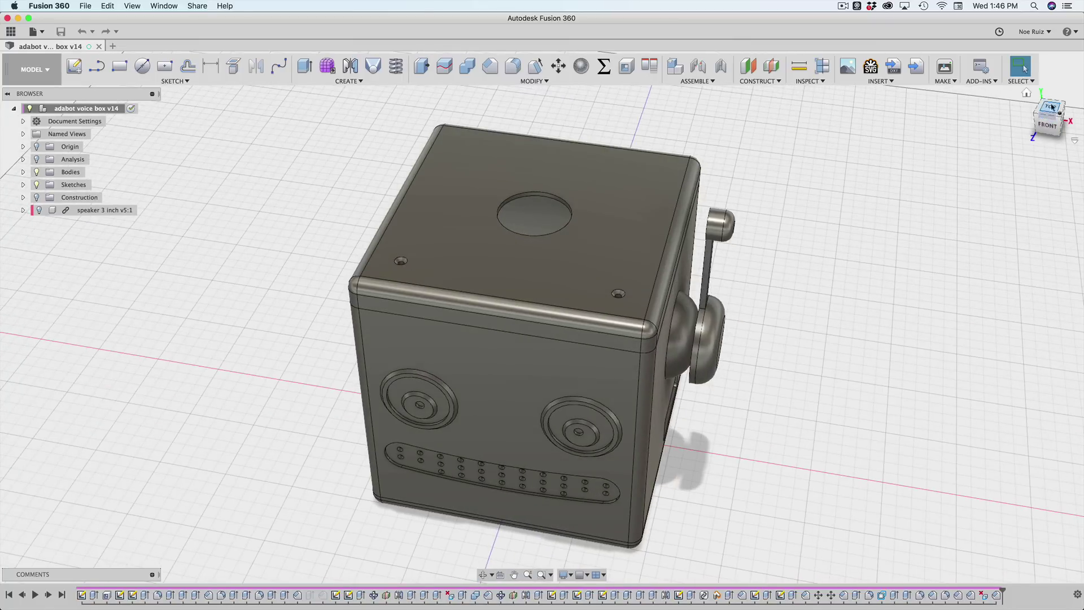
pyautogui.click(1049, 128)
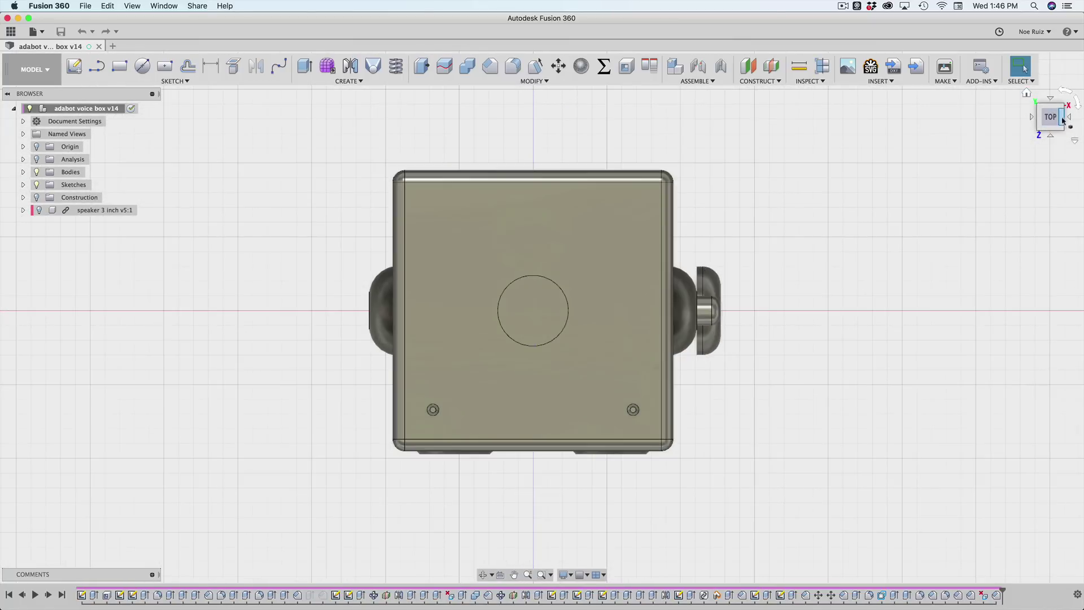
pyautogui.click(1066, 120)
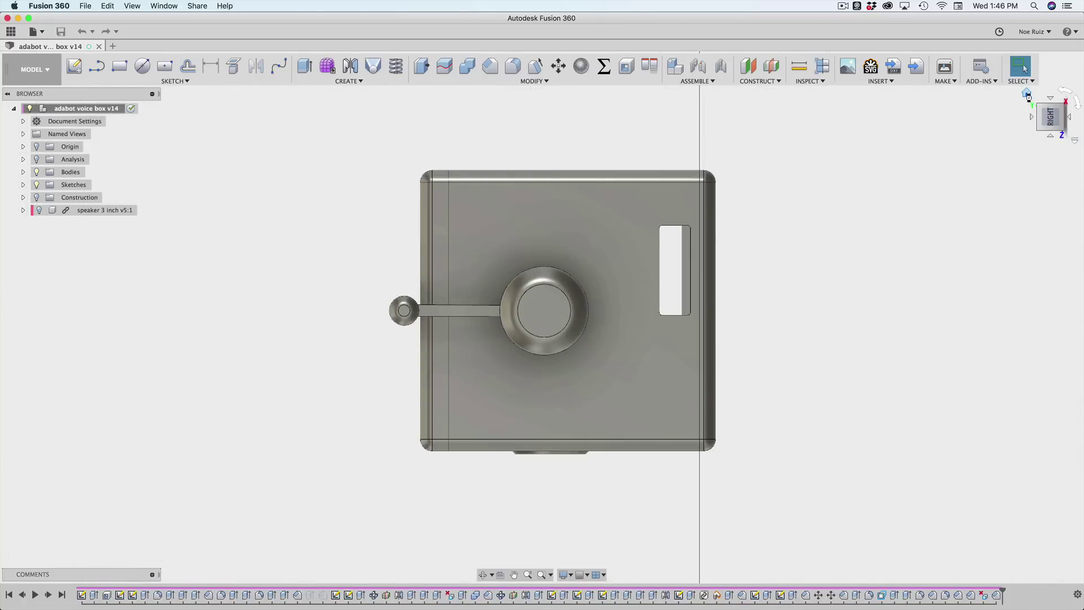
pyautogui.click(1027, 92)
pyautogui.click(1040, 122)
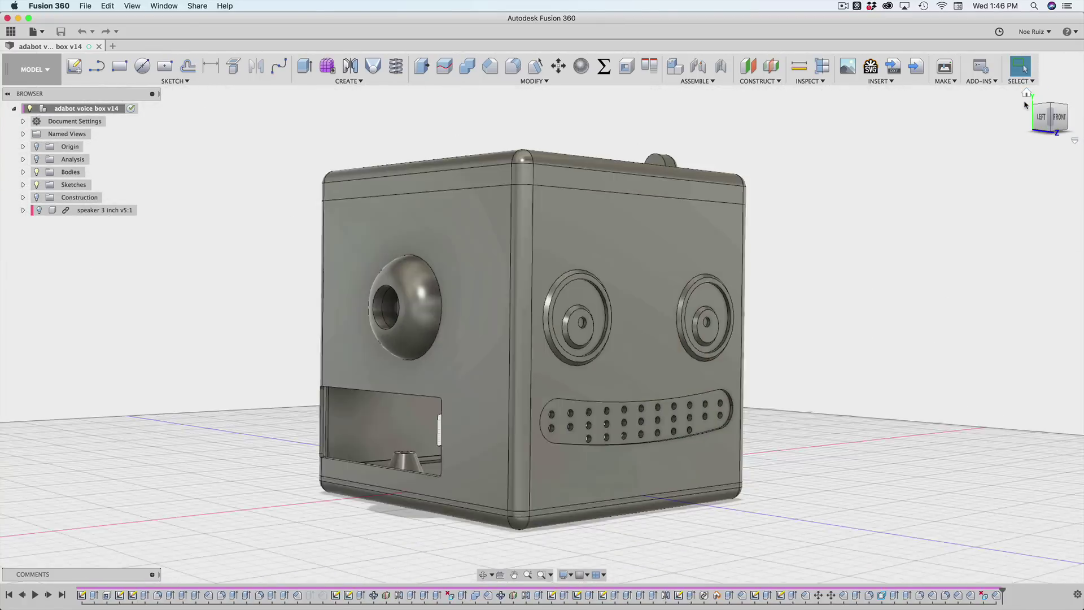
pyautogui.click(1027, 93)
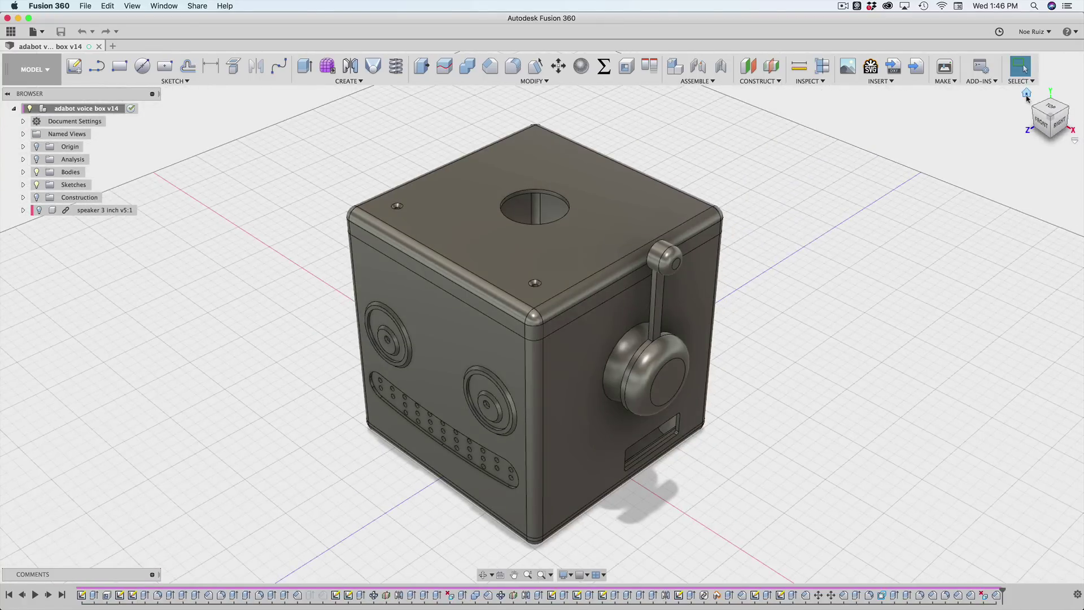
pyautogui.click(1027, 95)
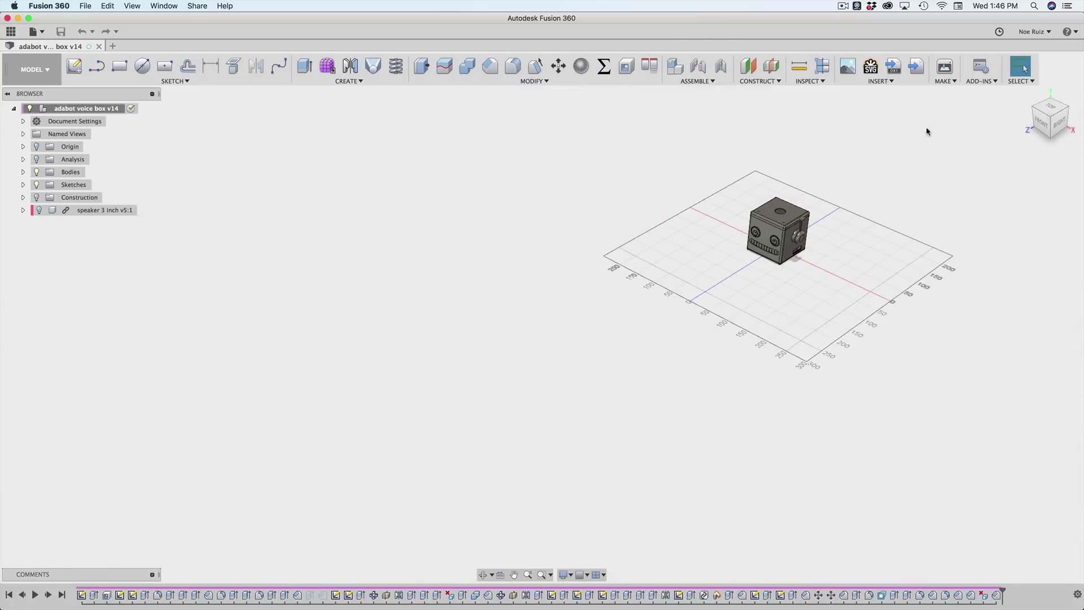
pyautogui.press('F6')
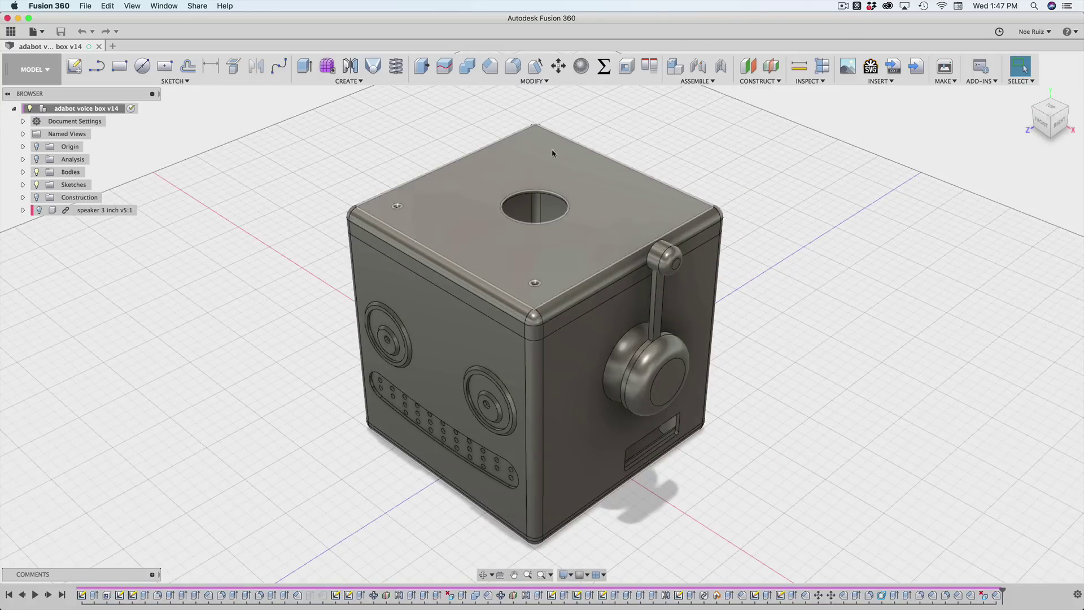
# - Zoom into the lid's top hole and select its inner wall, reading a 12.00 mm radius
pyautogui.scroll(2, 547, 165)
pyautogui.scroll(10, 531, 179)
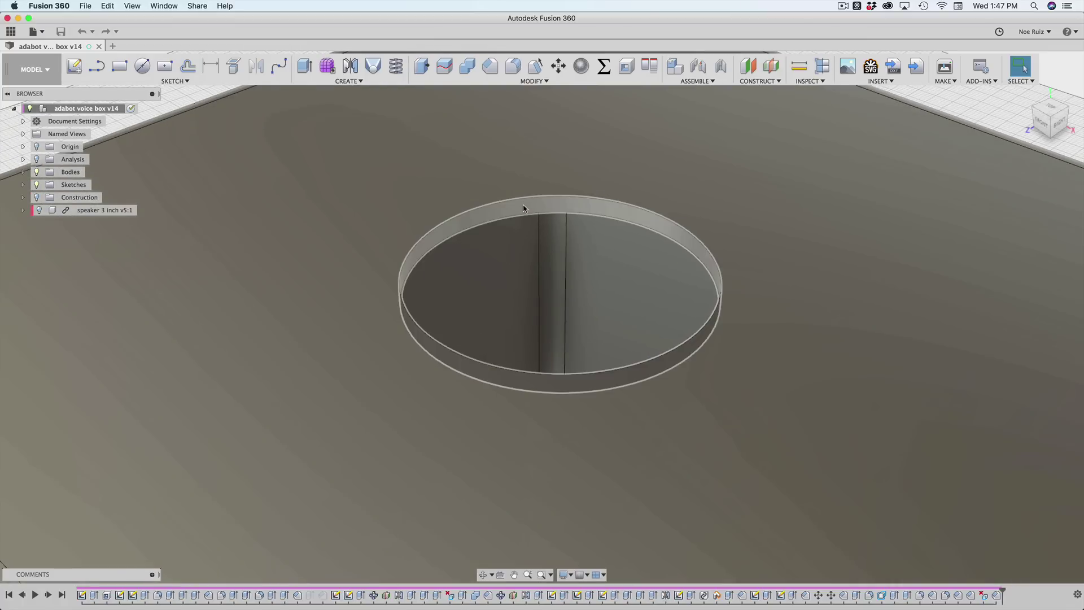
pyautogui.click(481, 220)
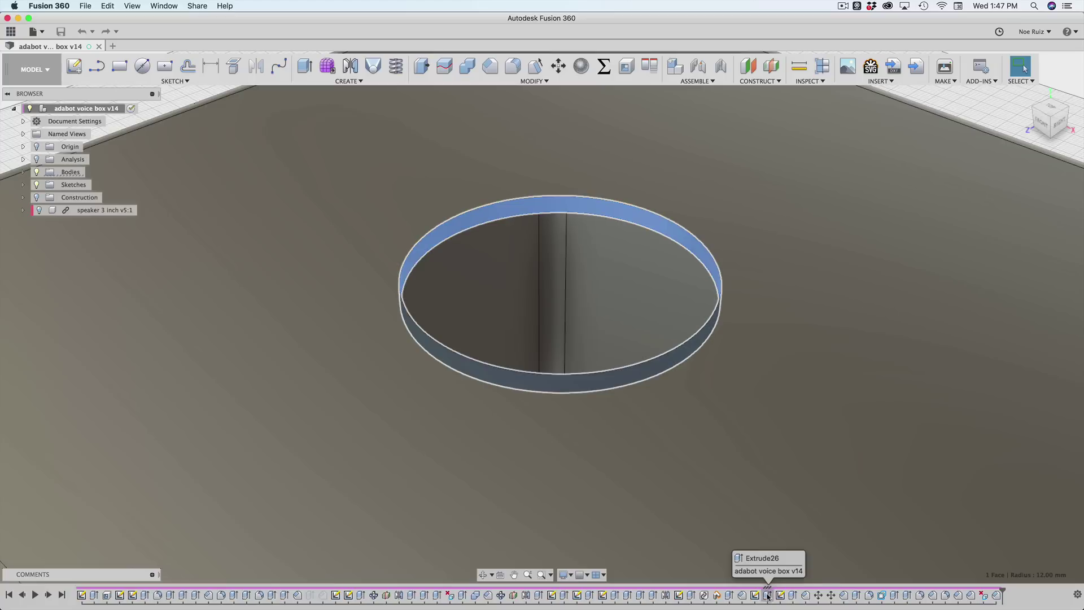
# - Open the Extrude26 hole cut for editing, look it over, and cancel without changes
pyautogui.doubleClick(768, 595)
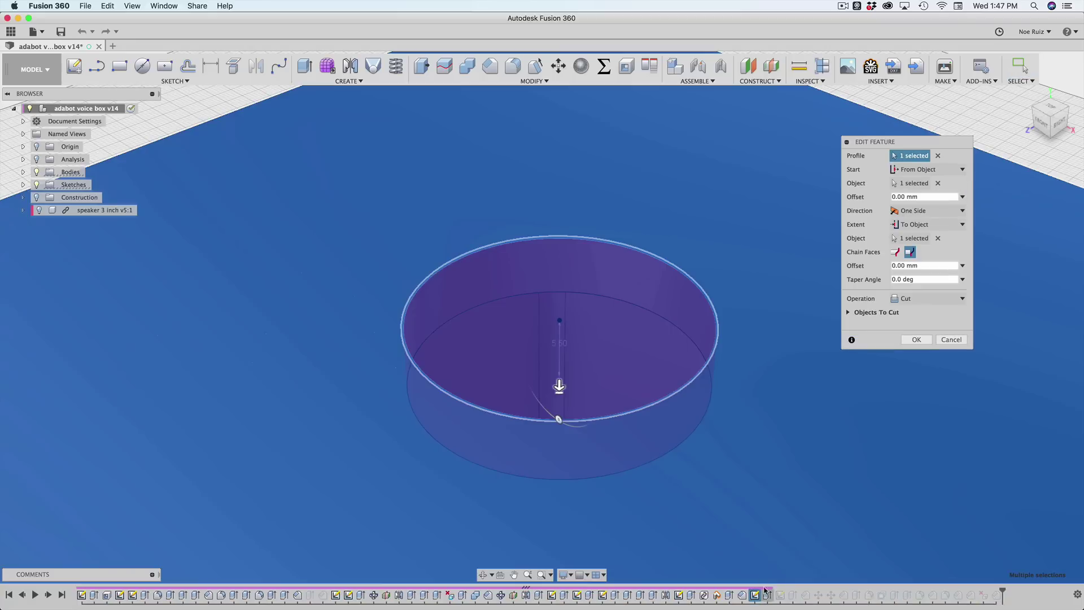
pyautogui.scroll(-5, 578, 346)
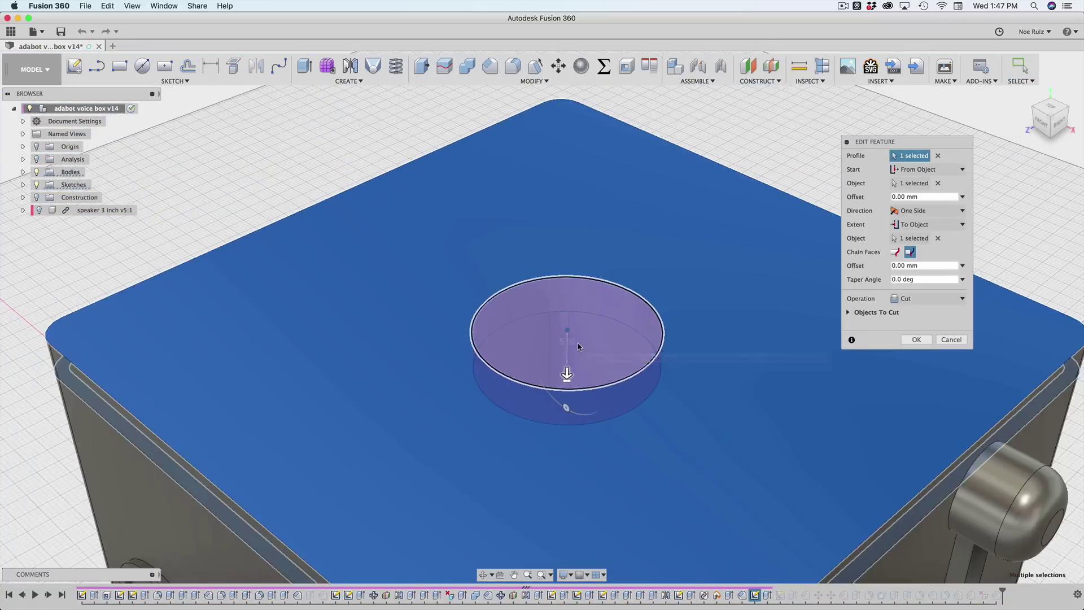
pyautogui.keyDown('shift'); pyautogui.moveTo(578, 345); pyautogui.dragTo(595, 356, button='middle'); pyautogui.keyUp('shift')
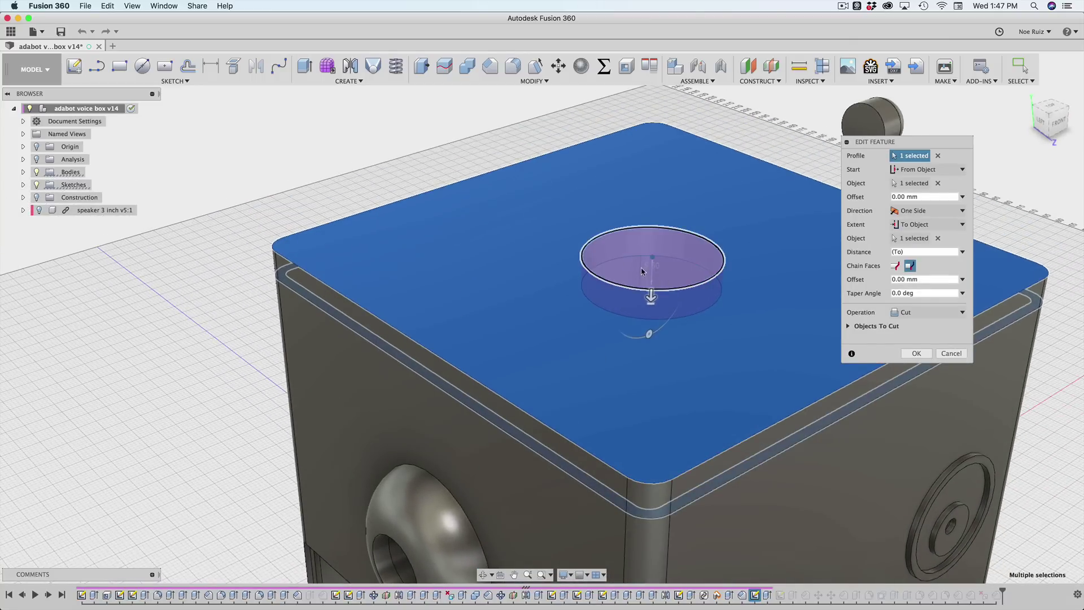
pyautogui.keyDown('shift'); pyautogui.moveTo(666, 269); pyautogui.dragTo(675, 272, button='middle'); pyautogui.keyUp('shift')
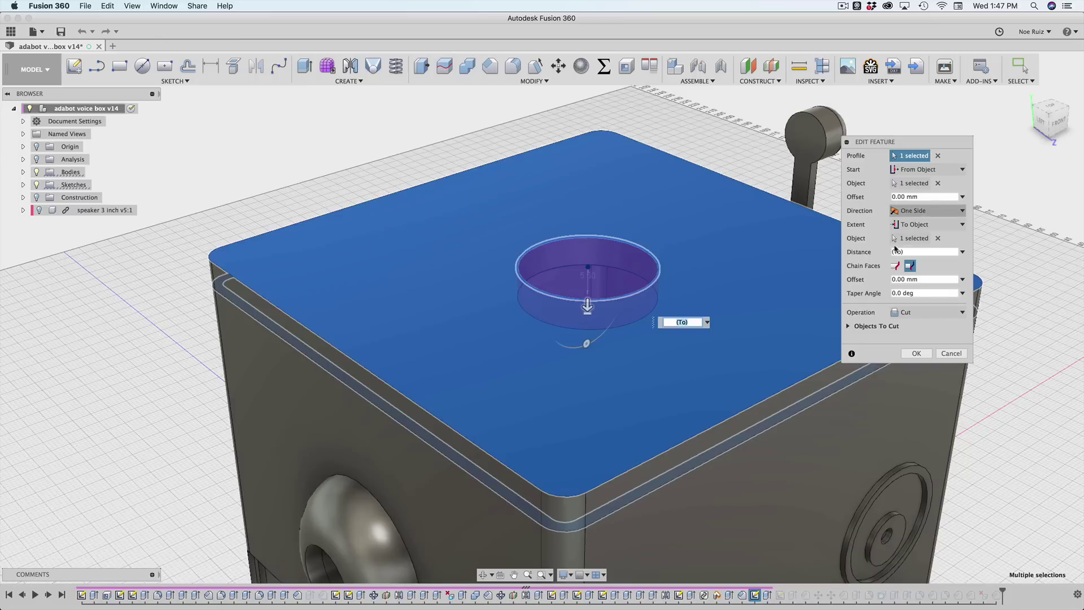
pyautogui.click(951, 353)
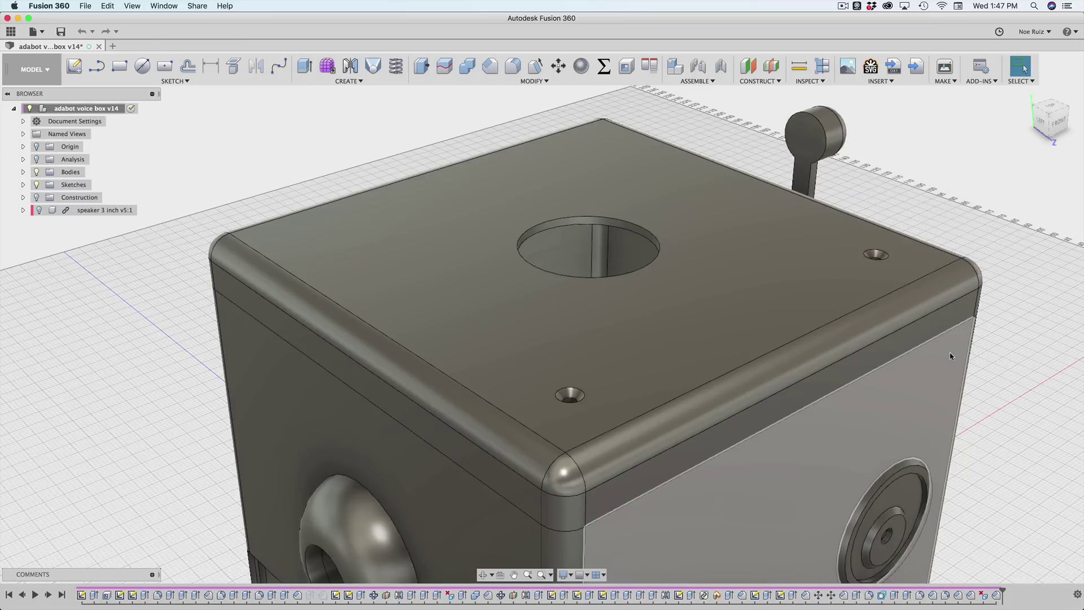
# - Select the lid hole's rim and its 'button' sketch in the timeline
pyautogui.scroll(5, 586, 228)
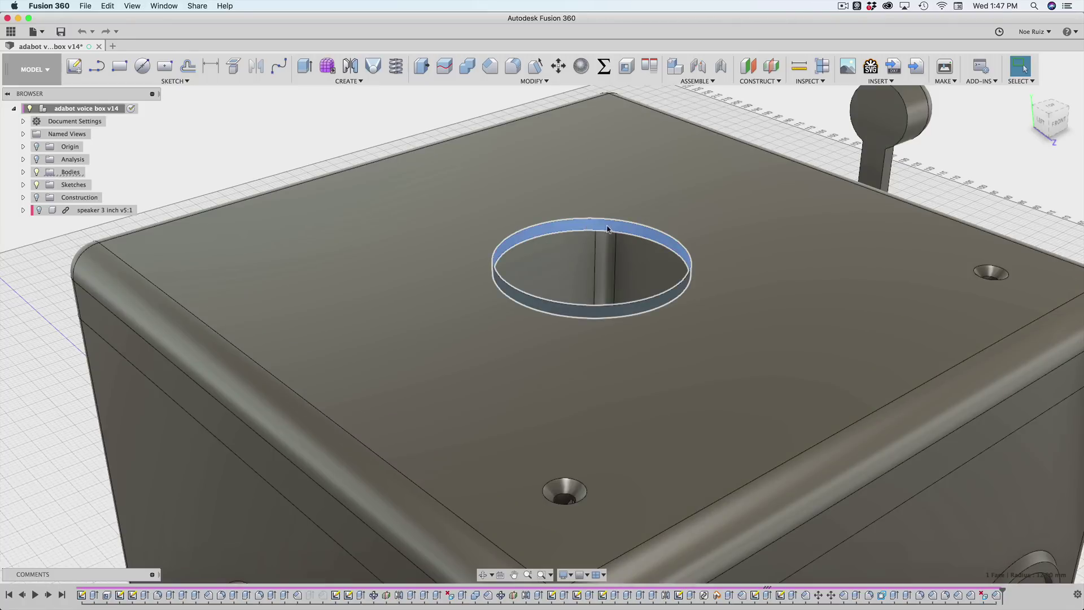
pyautogui.click(587, 225)
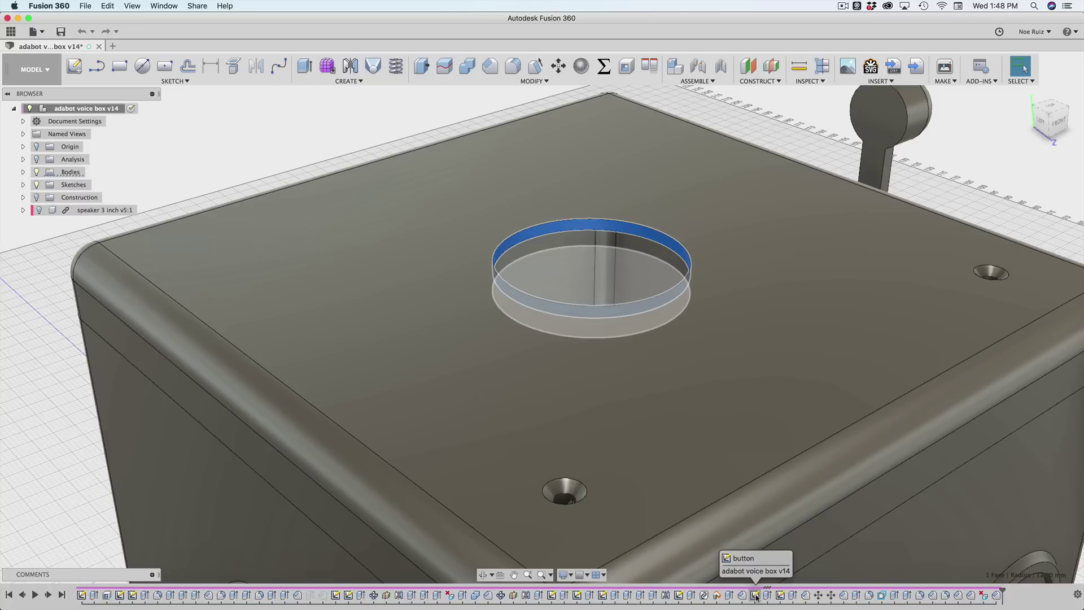
pyautogui.click(756, 595)
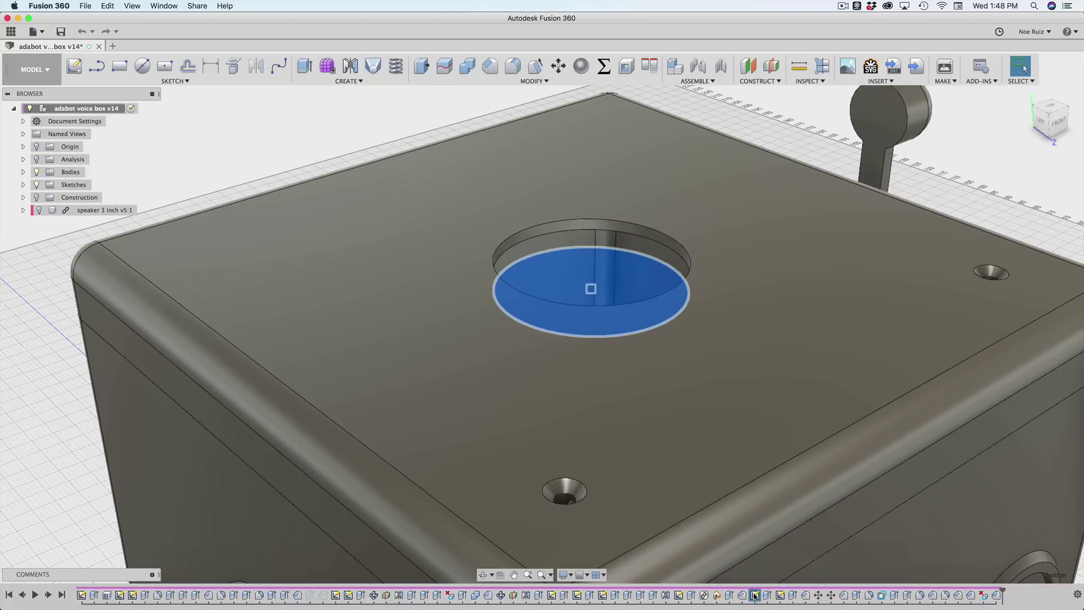
# - Edit the hole's sketch, view it from above, and move the Ø24 dimension onto a diagonal
pyautogui.rightClick(755, 595)
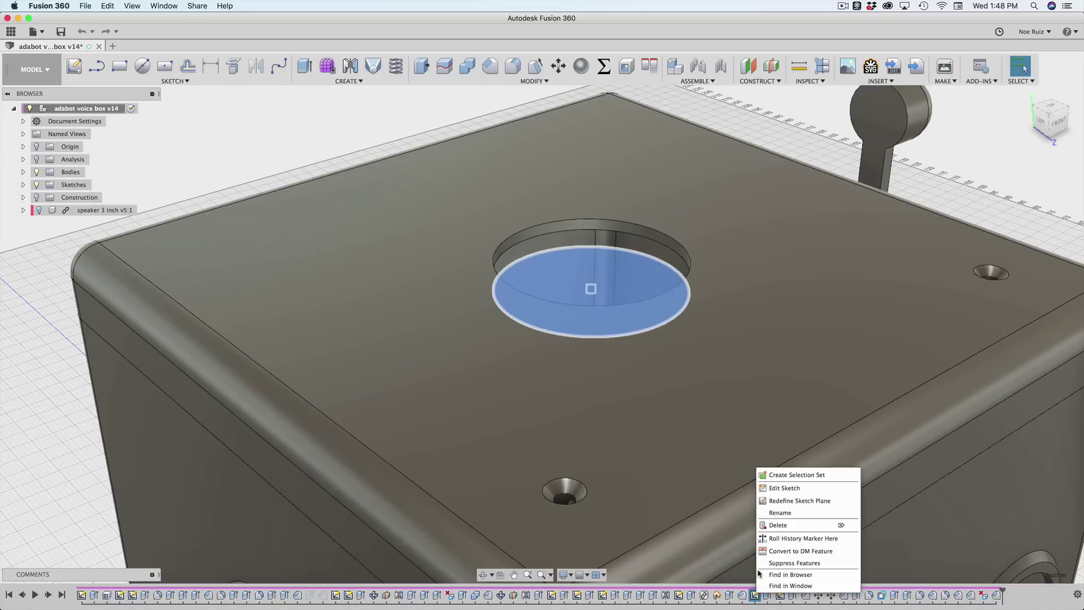
pyautogui.click(792, 488)
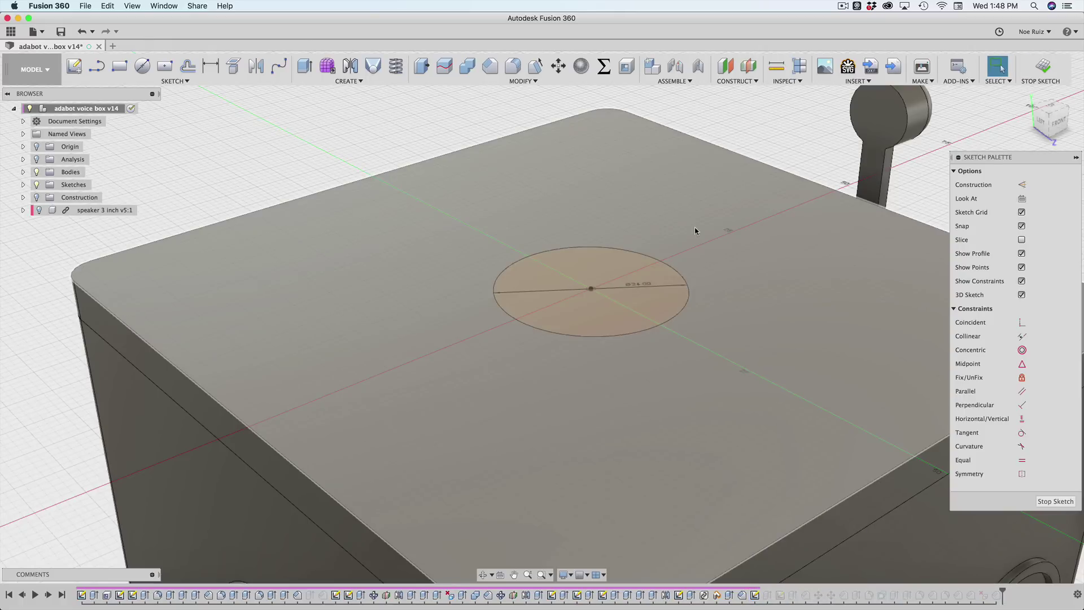
pyautogui.keyDown('shift'); pyautogui.moveTo(697, 231); pyautogui.dragTo(688, 255, button='middle'); pyautogui.keyUp('shift')
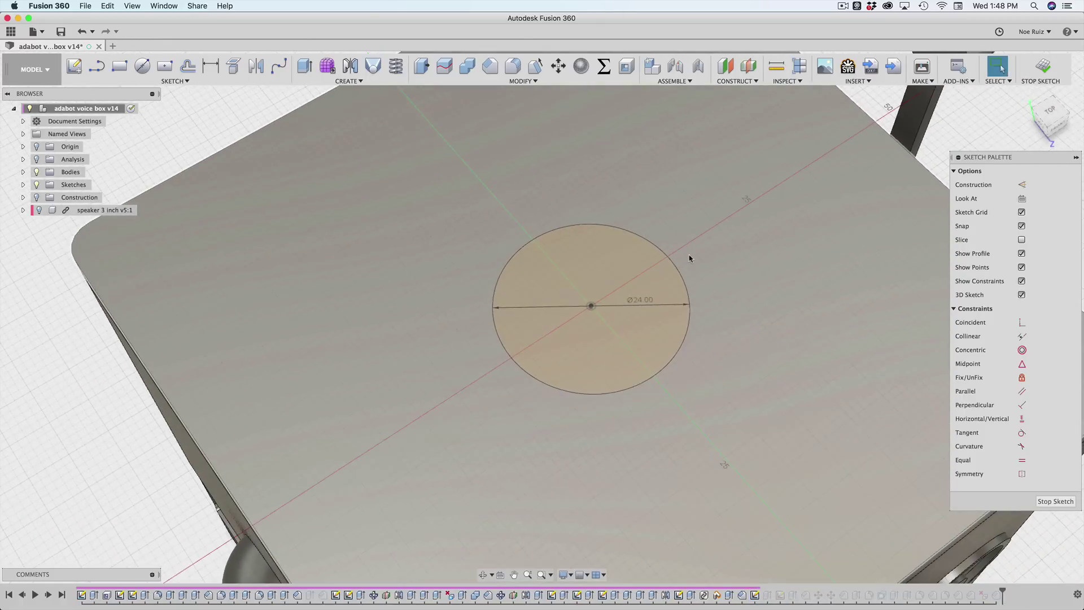
pyautogui.scroll(3, 689, 255)
pyautogui.scroll(1, 689, 255)
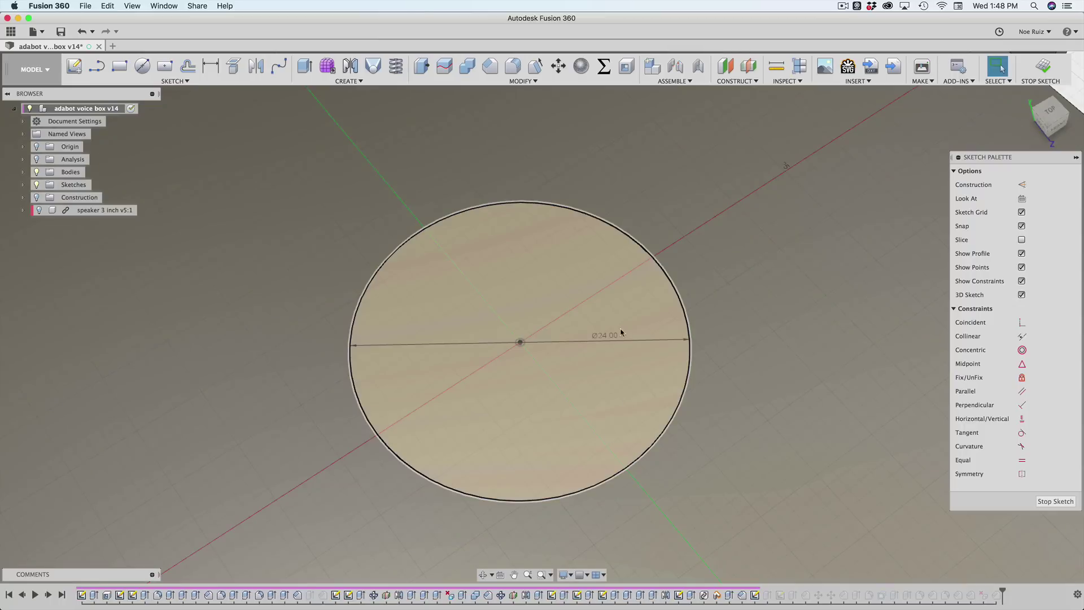
pyautogui.moveTo(607, 338); pyautogui.dragTo(617, 371)
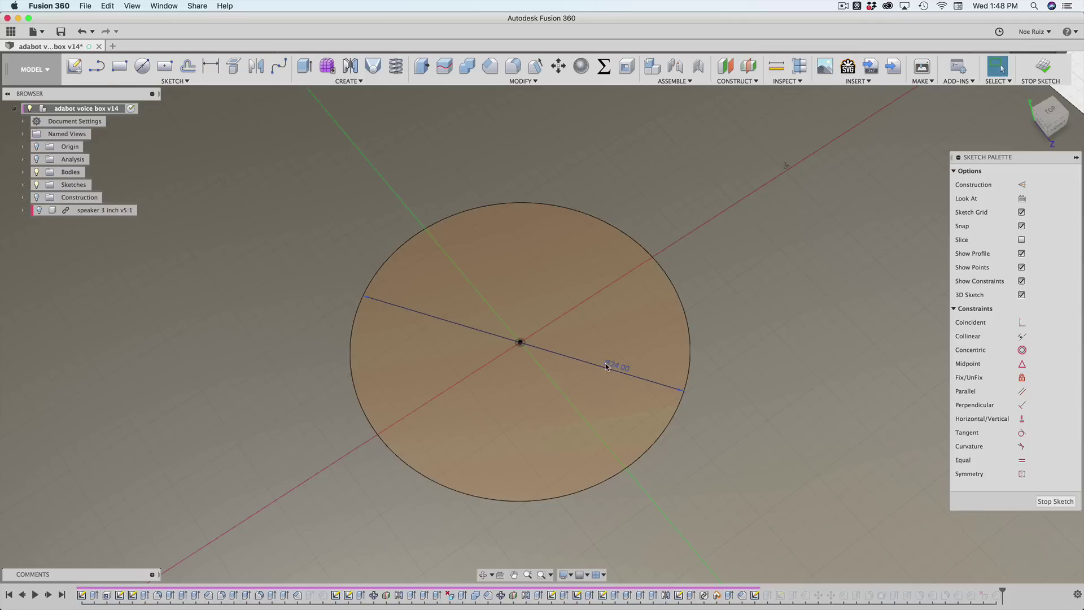
# - Change the lid hole circle's diameter dimension from 24 mm to 30.2 mm
pyautogui.doubleClick(614, 368)
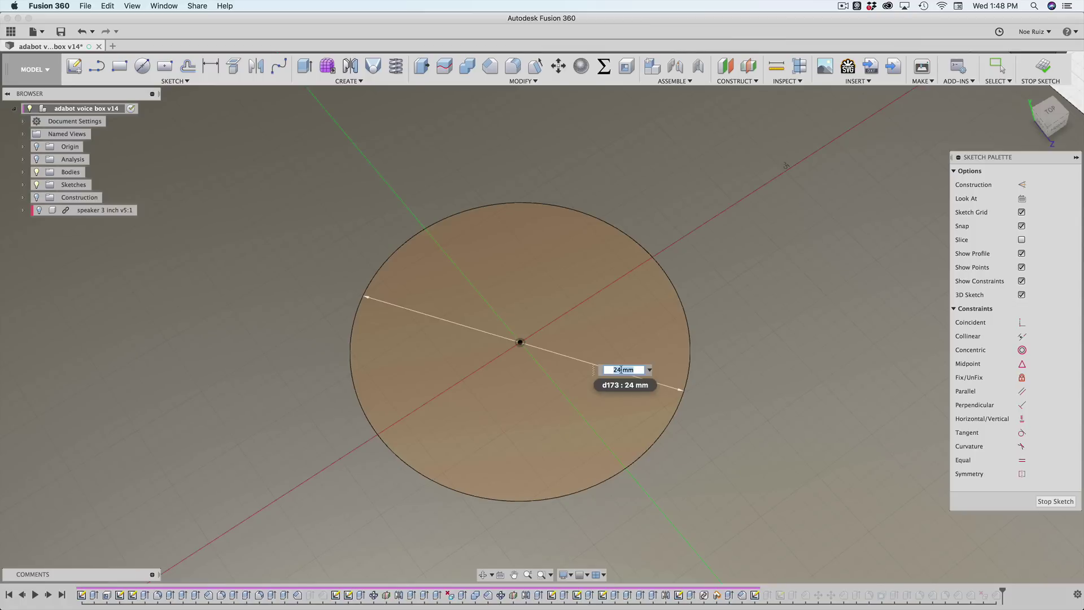
pyautogui.write('30mm')
pyautogui.write('2')
pyautogui.press('Return')
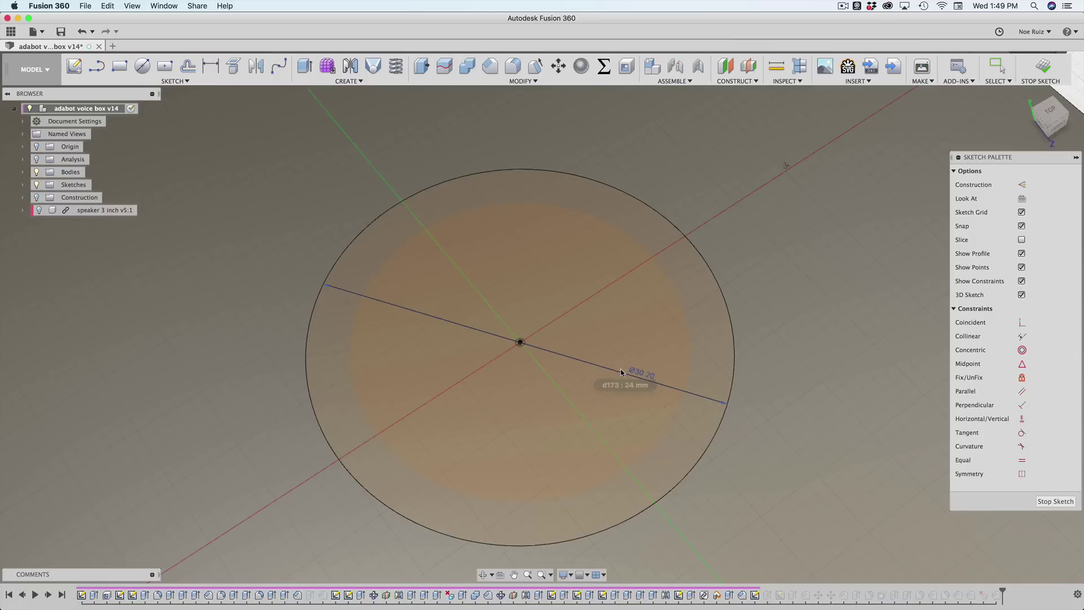
pyautogui.press('Escape')
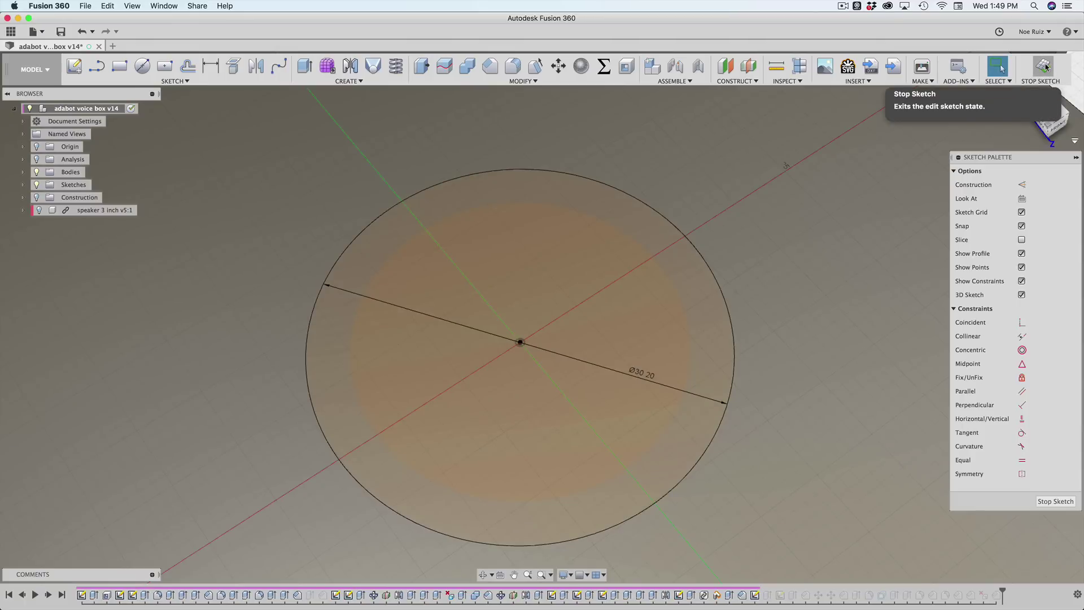
# - Finish the sketch and measure the widened hole's rim edge, reading 30.20 mm
pyautogui.click(1045, 67)
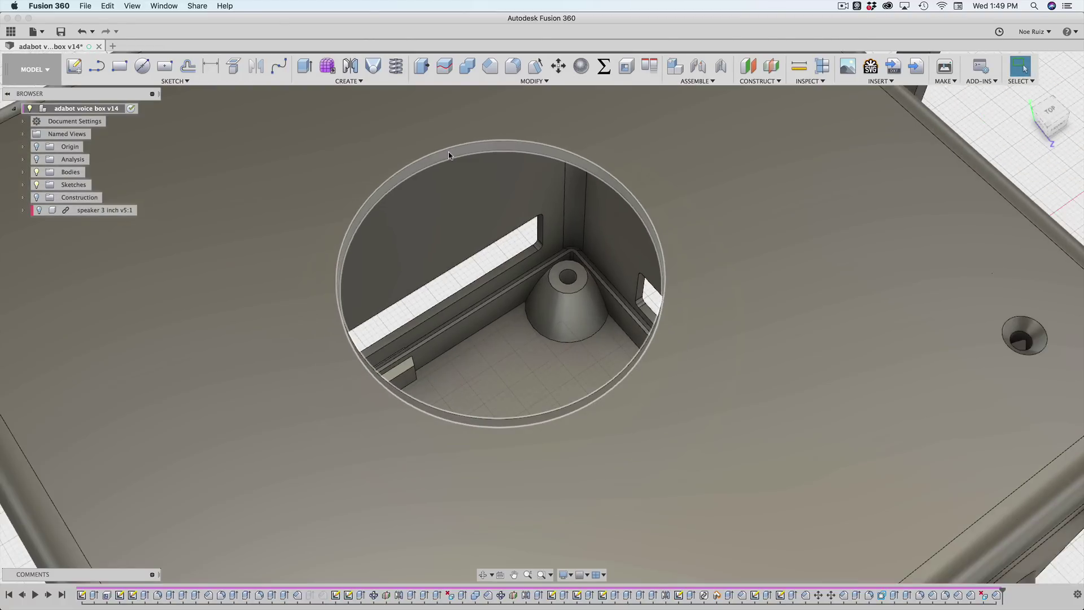
pyautogui.scroll(2, 449, 152)
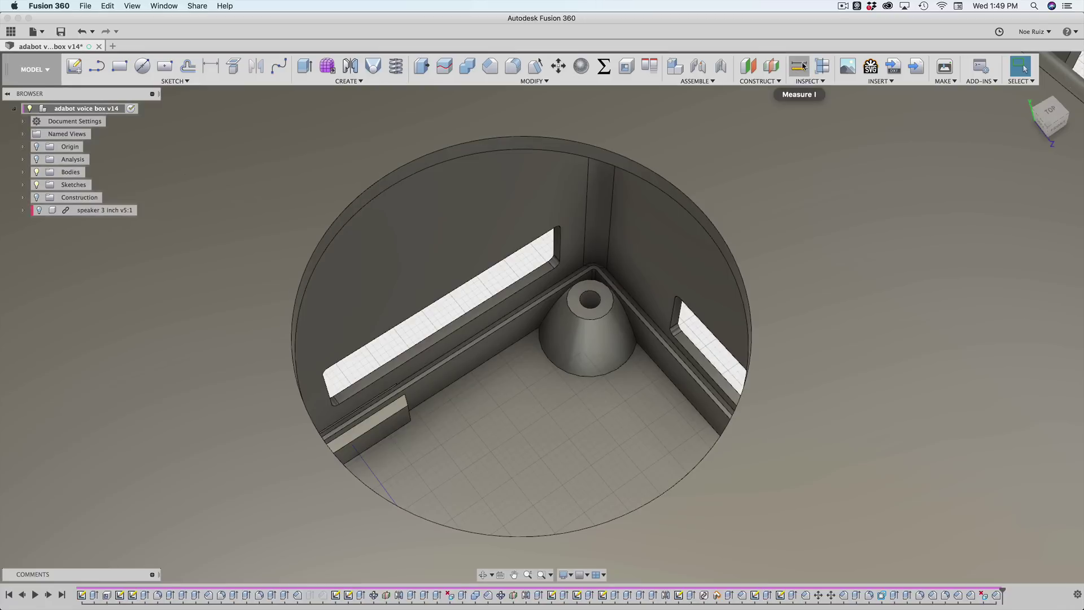
pyautogui.click(800, 66)
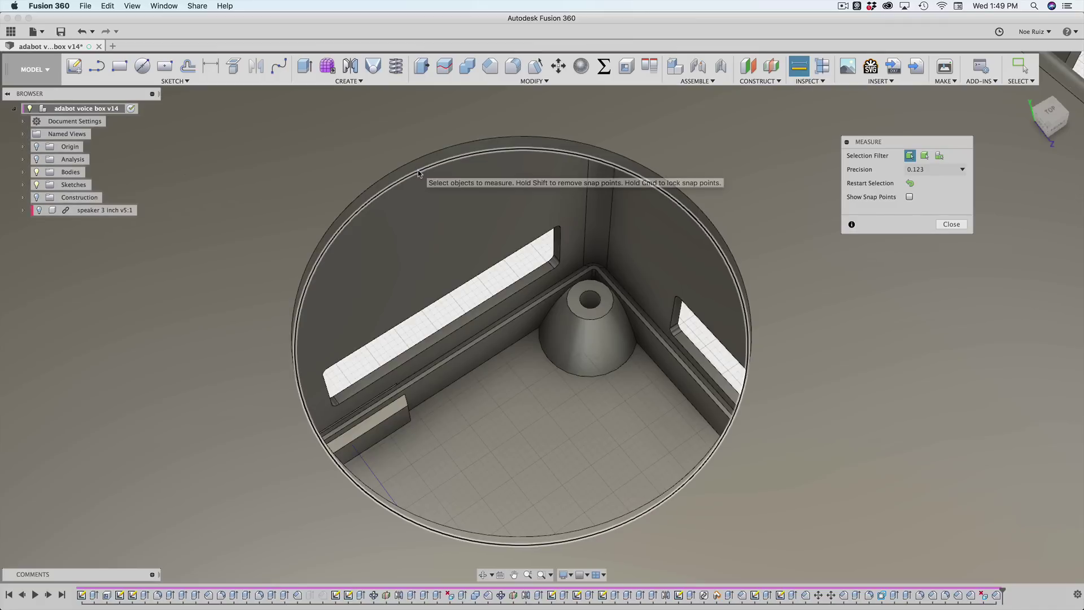
pyautogui.click(402, 179)
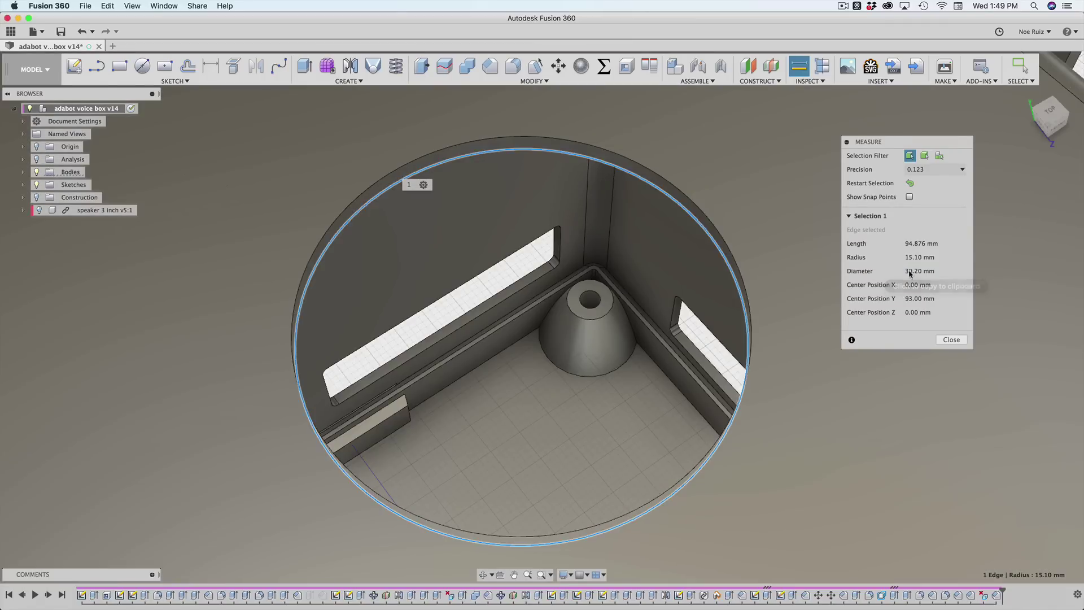
# - Close the measurement results and orbit to a front-right view of the box
pyautogui.scroll(3, 496, 303)
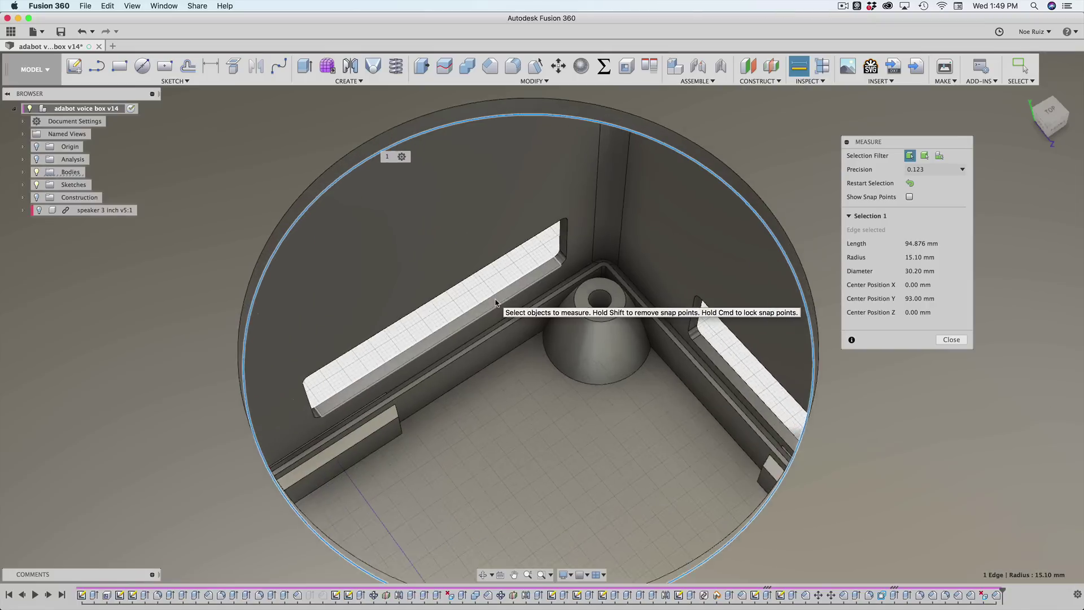
pyautogui.scroll(-5, 496, 303)
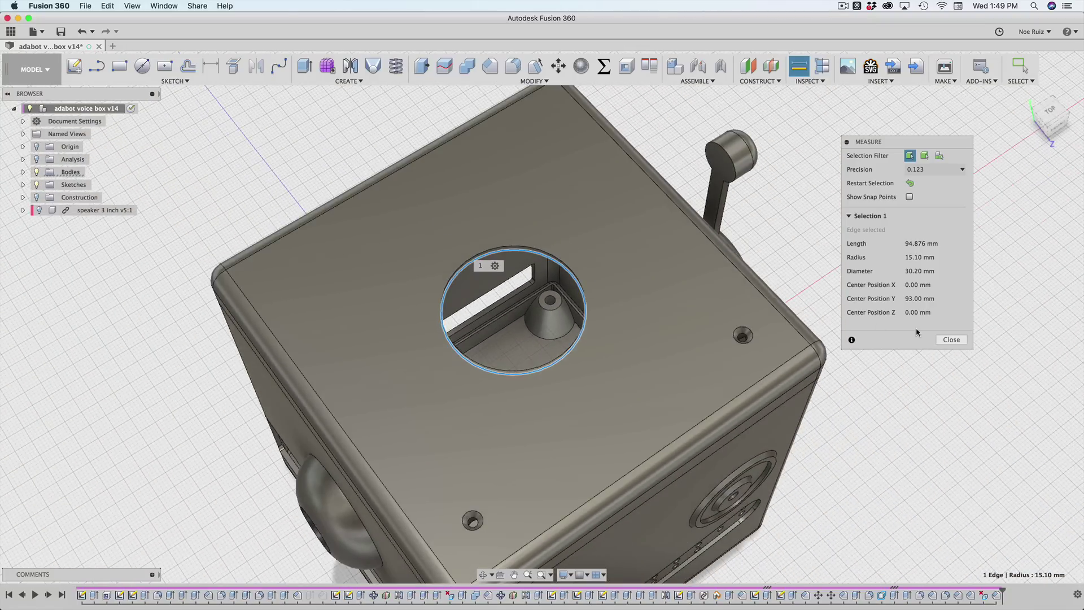
pyautogui.click(950, 339)
pyautogui.scroll(-2, 902, 375)
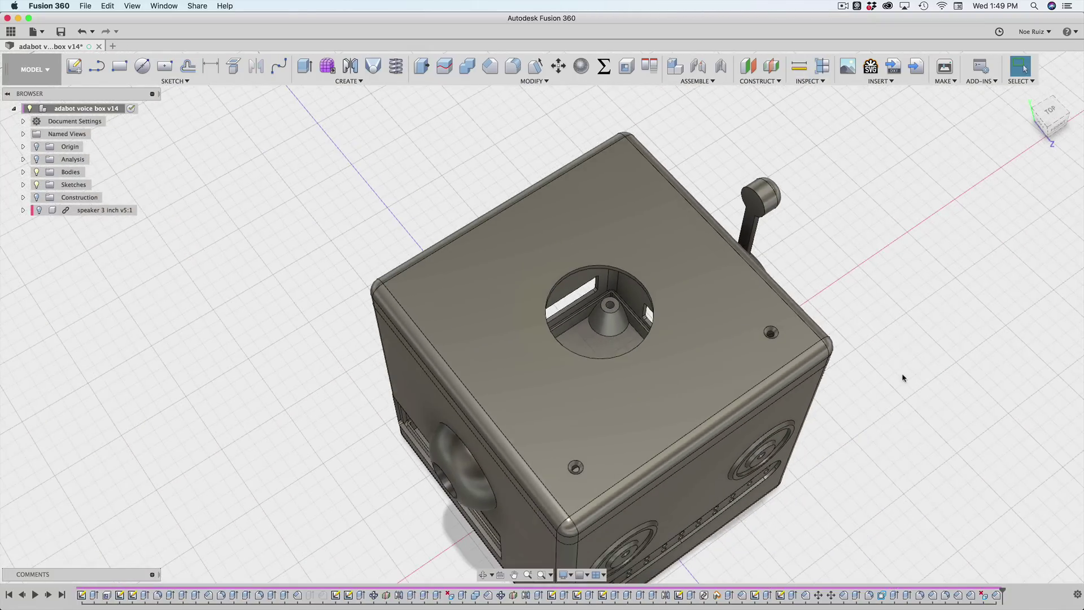
pyautogui.keyDown('shift'); pyautogui.moveTo(915, 401); pyautogui.dragTo(832, 305, button='middle'); pyautogui.keyUp('shift')
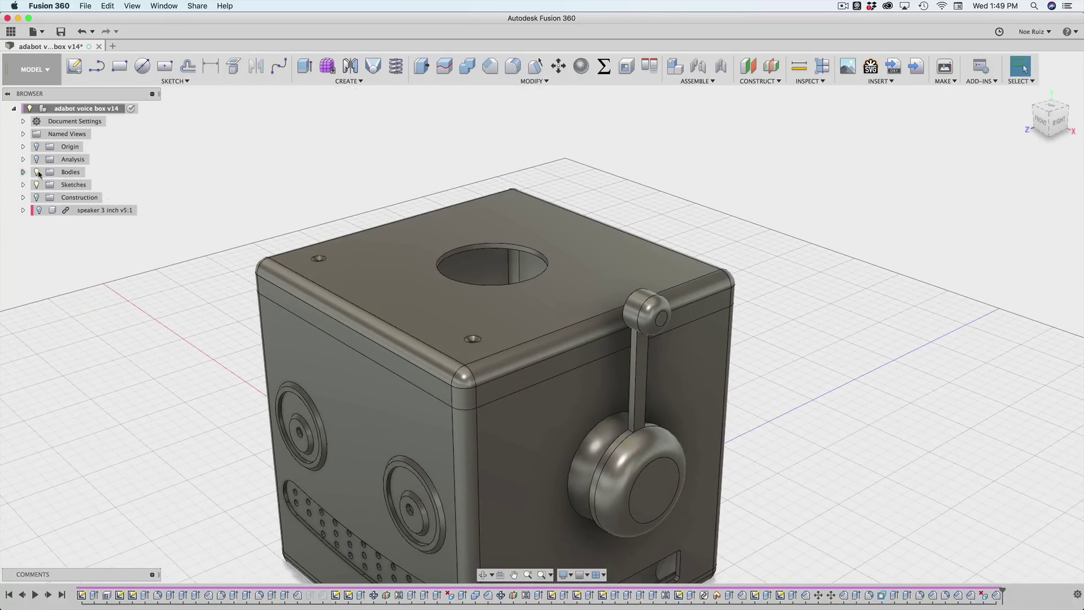
# - Export the lid-top body as STL with the head body deselected, accepting the settings
pyautogui.click(23, 173)
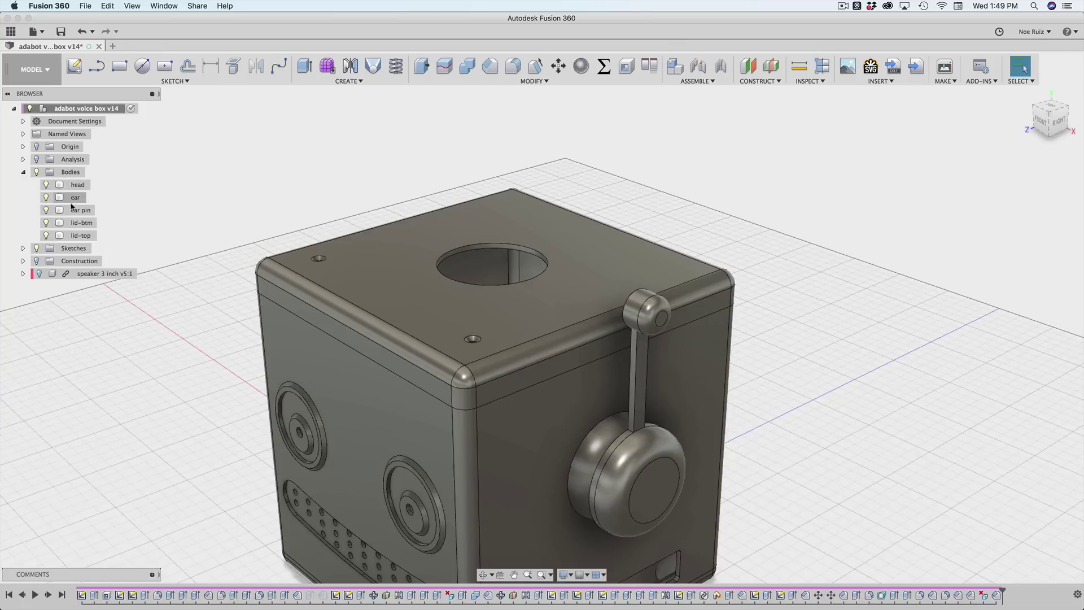
pyautogui.rightClick(84, 236)
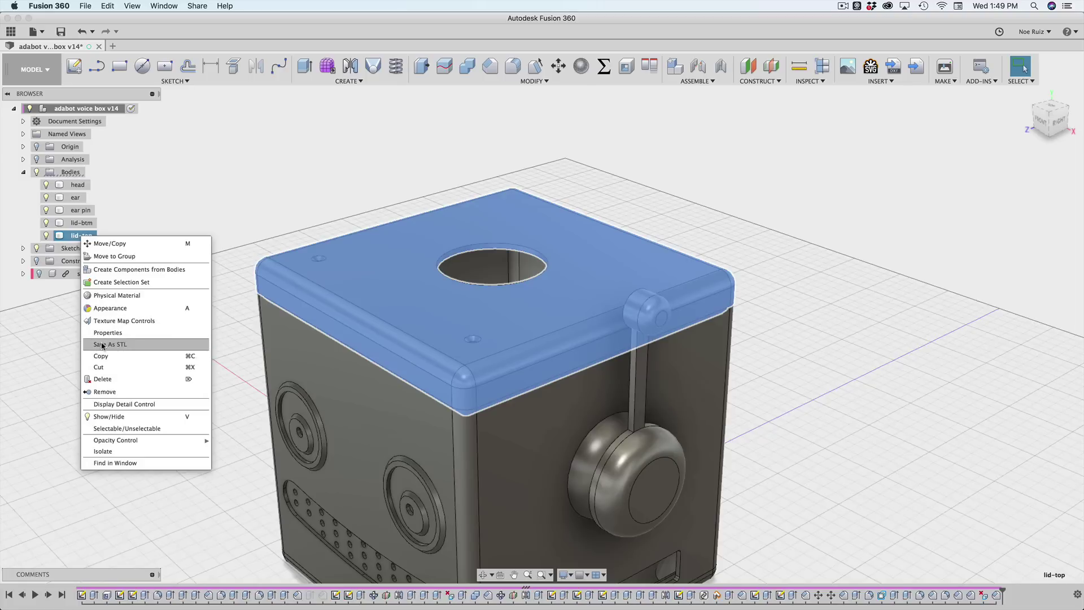
pyautogui.click(129, 346)
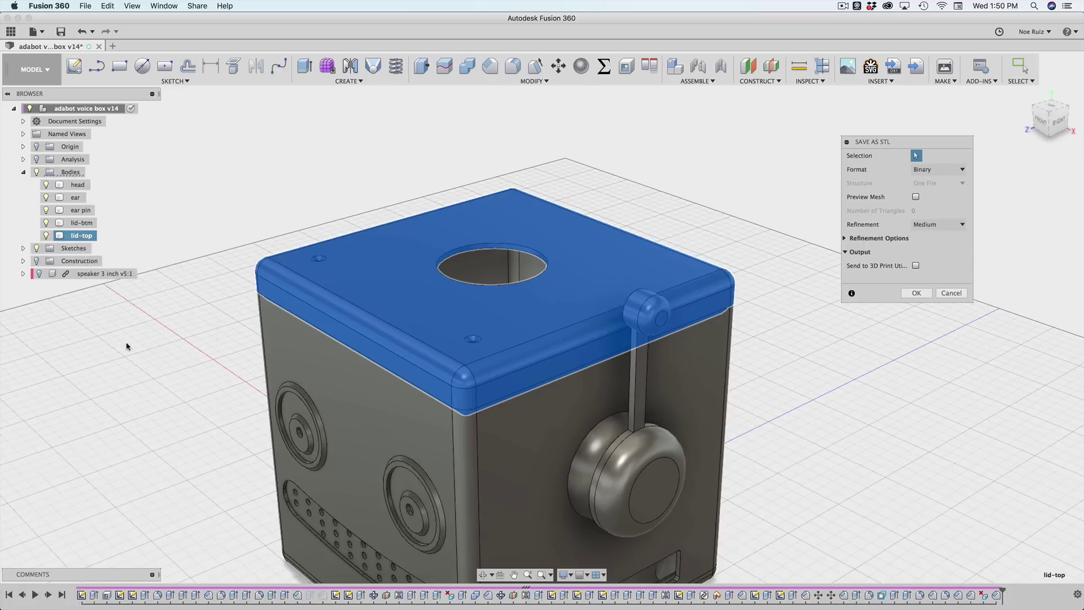
pyautogui.click(708, 333)
pyautogui.click(708, 333)
pyautogui.click(915, 293)
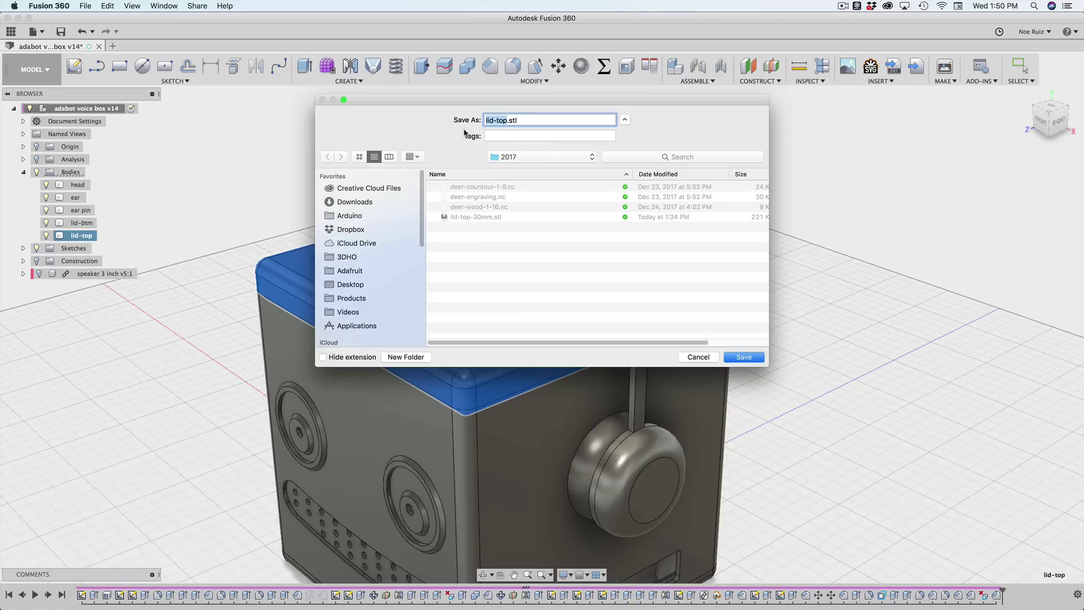
# - Cancel saving lid-top.stl and recentre the whole voice box in the view
pyautogui.click(703, 359)
pyautogui.scroll(2, 738, 301)
pyautogui.scroll(-5, 740, 299)
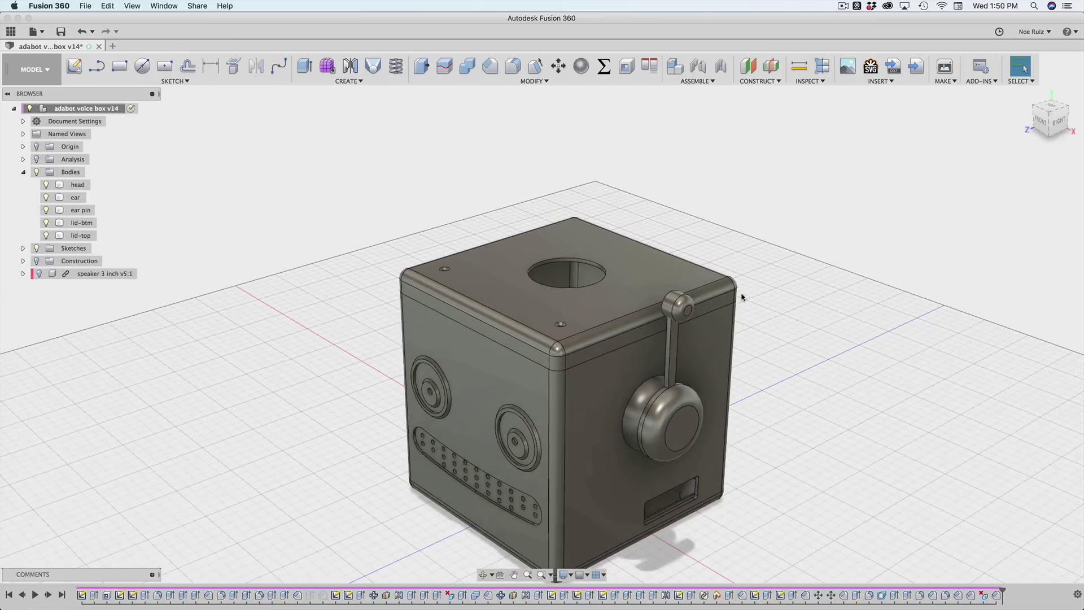
pyautogui.moveTo(847, 389); pyautogui.dragTo(797, 334, button='middle')
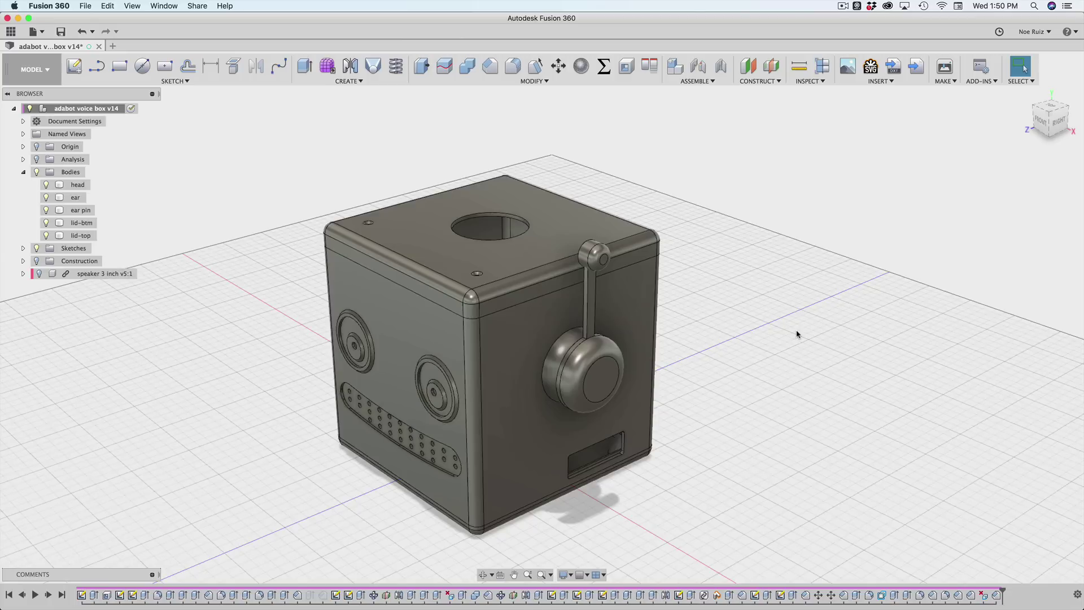